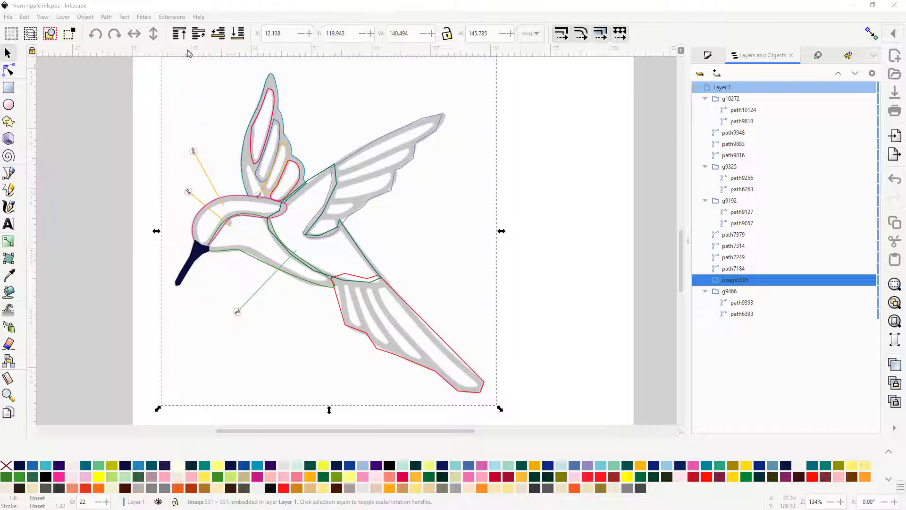
Open the Ink/Stitch PDF export print preview for the hummingbird embroidery design.
{"action": "left_click", "coordinate": [172, 17]}
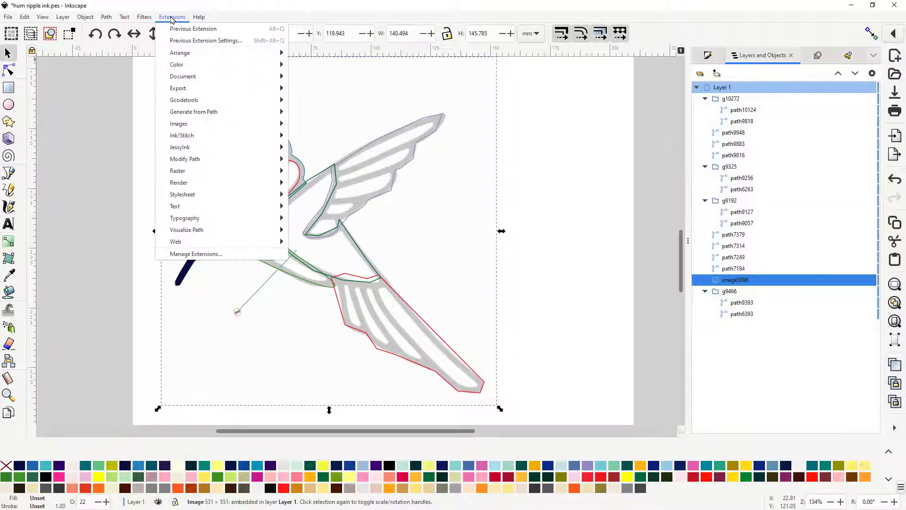
{"action": "mouse_move", "coordinate": [187, 53]}
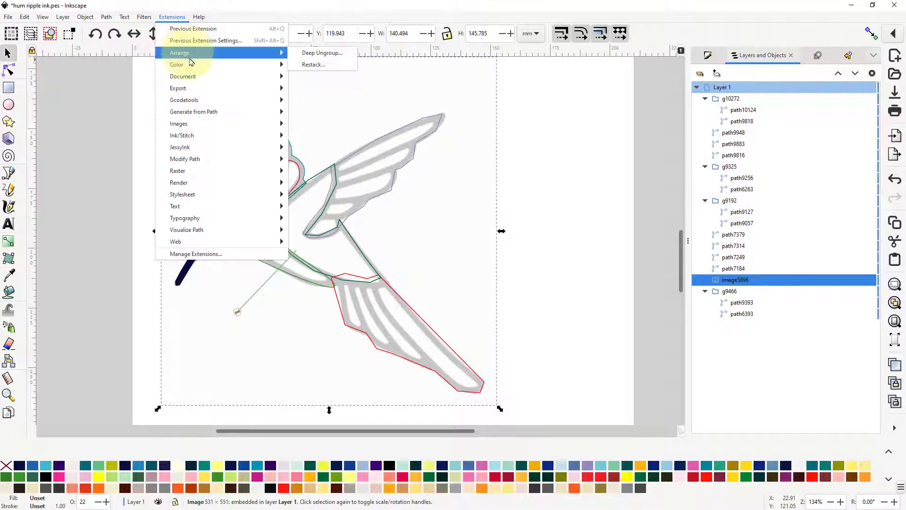
{"action": "mouse_move", "coordinate": [198, 221]}
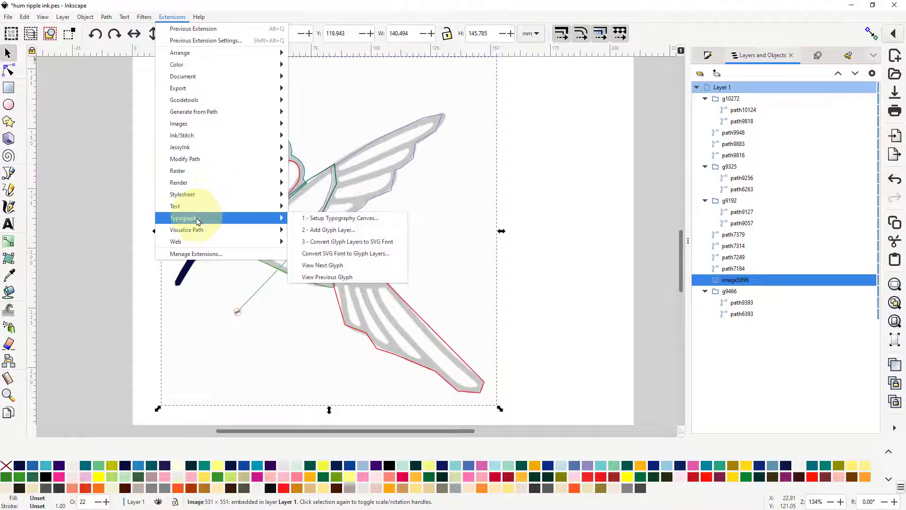
{"action": "mouse_move", "coordinate": [188, 137]}
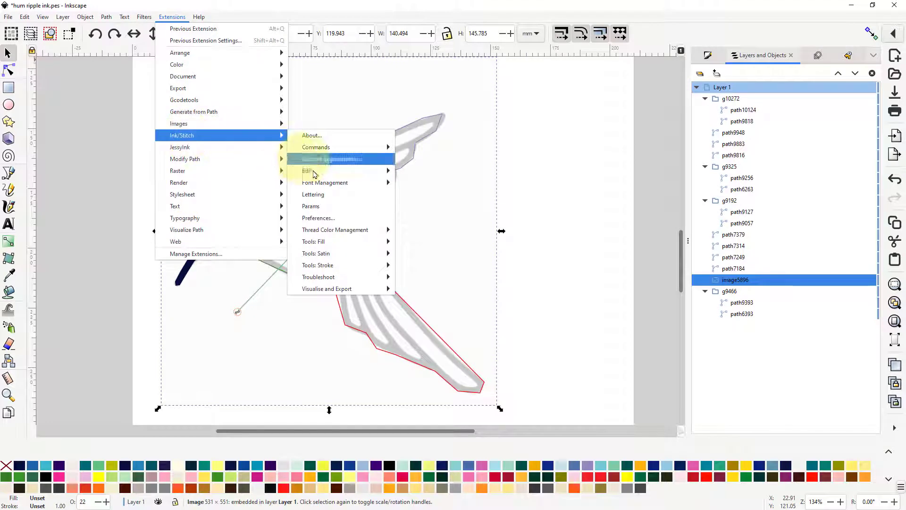
{"action": "mouse_move", "coordinate": [329, 291]}
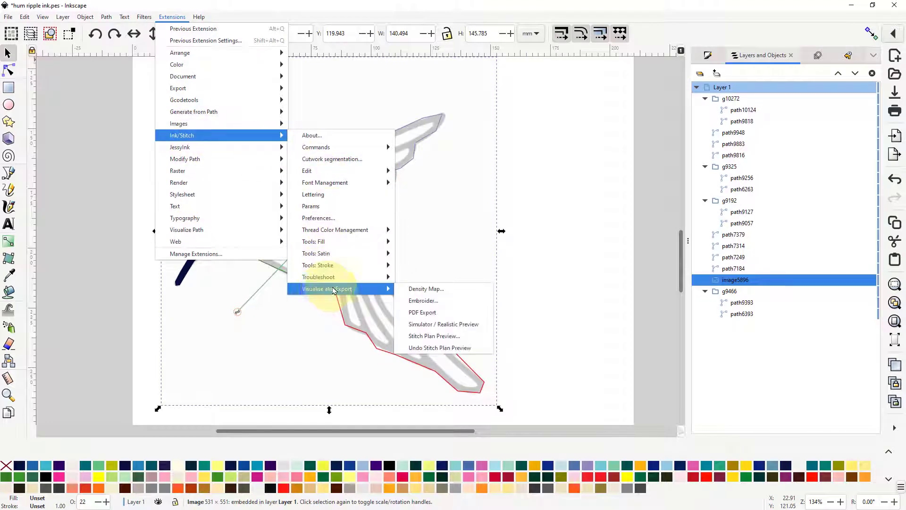
{"action": "left_click", "coordinate": [425, 313]}
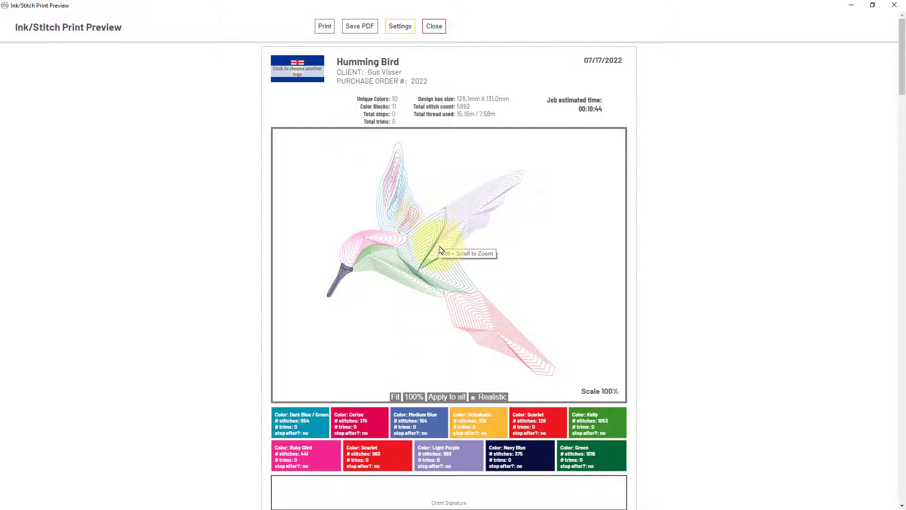
Replace the branding logo in the print preview settings with 3roses.png from the Pictures folder.
{"action": "left_click", "coordinate": [400, 28]}
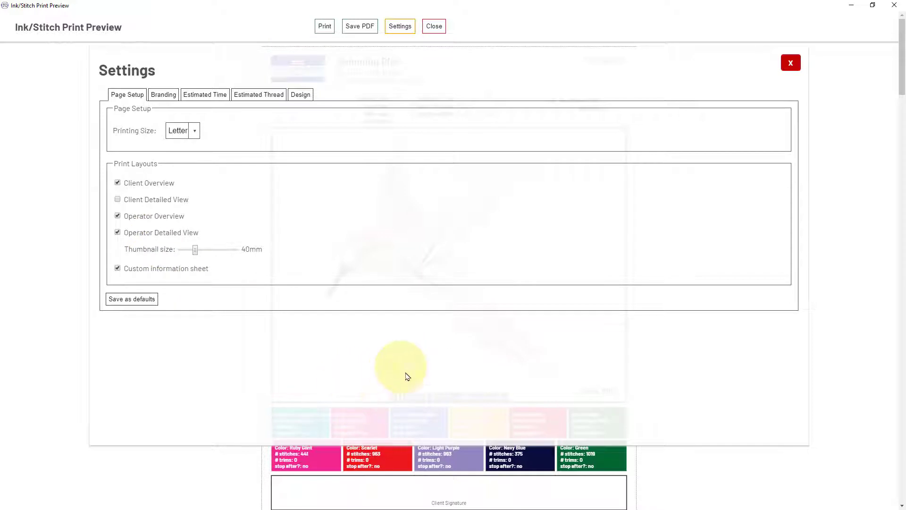
{"action": "left_click", "coordinate": [164, 95]}
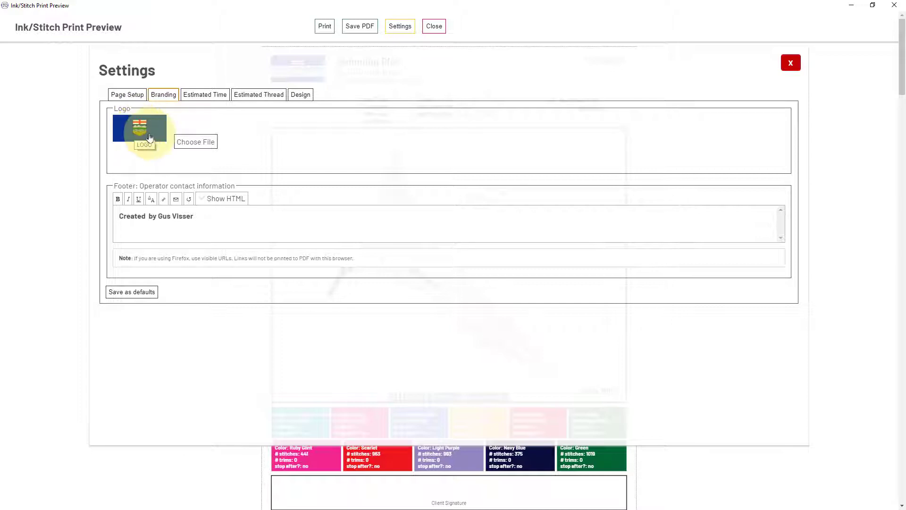
{"action": "left_click", "coordinate": [194, 143]}
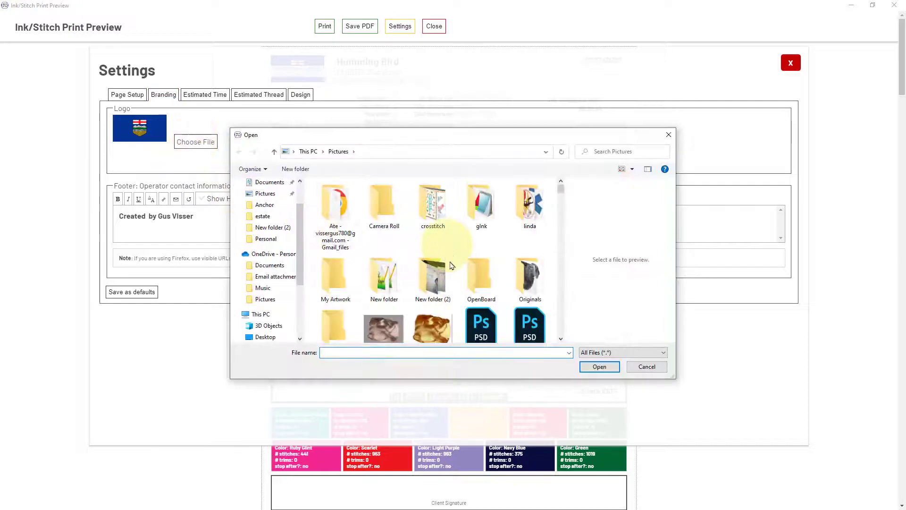
{"action": "scroll", "coordinate": [435, 294], "scroll_direction": "down", "scroll_amount": 8}
{"action": "scroll", "coordinate": [444, 278], "scroll_direction": "down", "scroll_amount": 10}
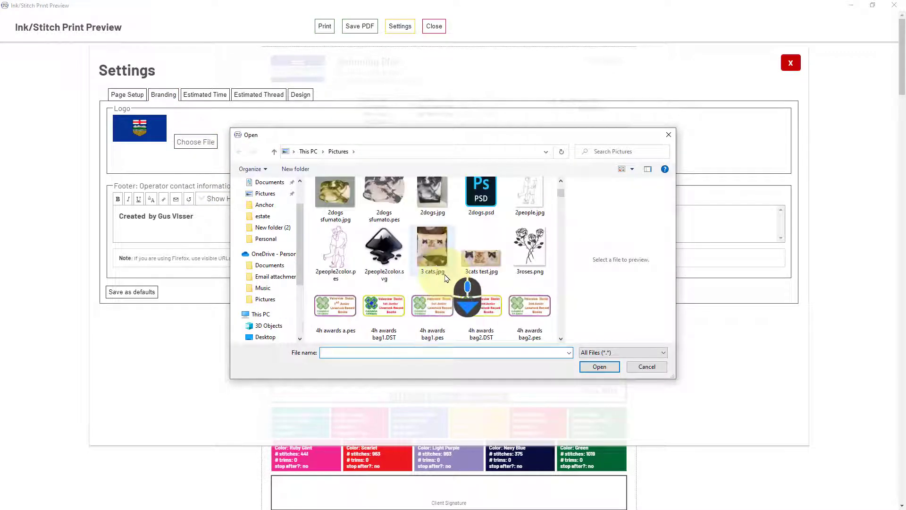
{"action": "scroll", "coordinate": [439, 258], "scroll_direction": "up", "scroll_amount": 10}
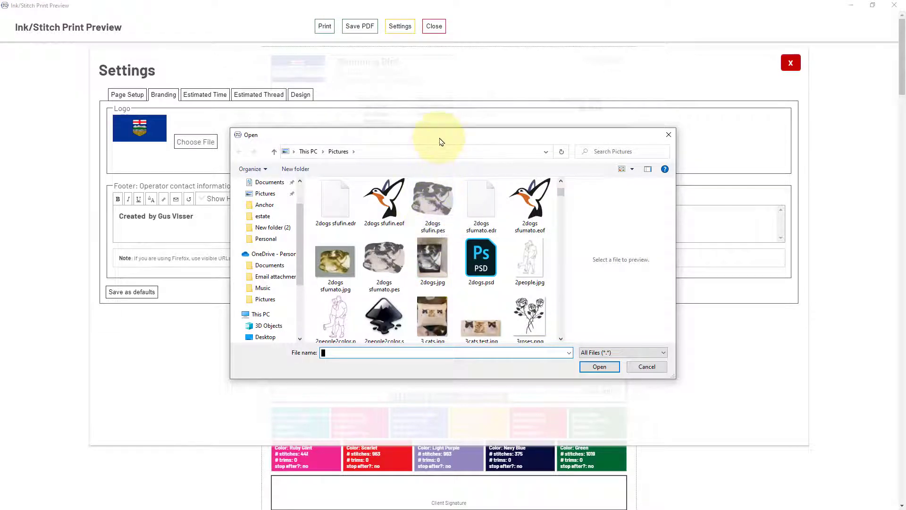
{"action": "left_click_drag", "start_coordinate": [440, 142], "coordinate": [505, 141]}
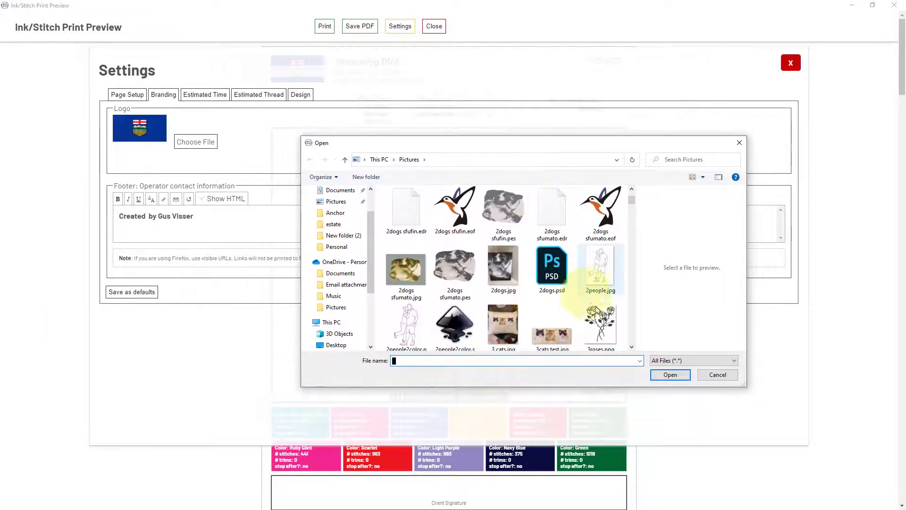
{"action": "left_click", "coordinate": [609, 331]}
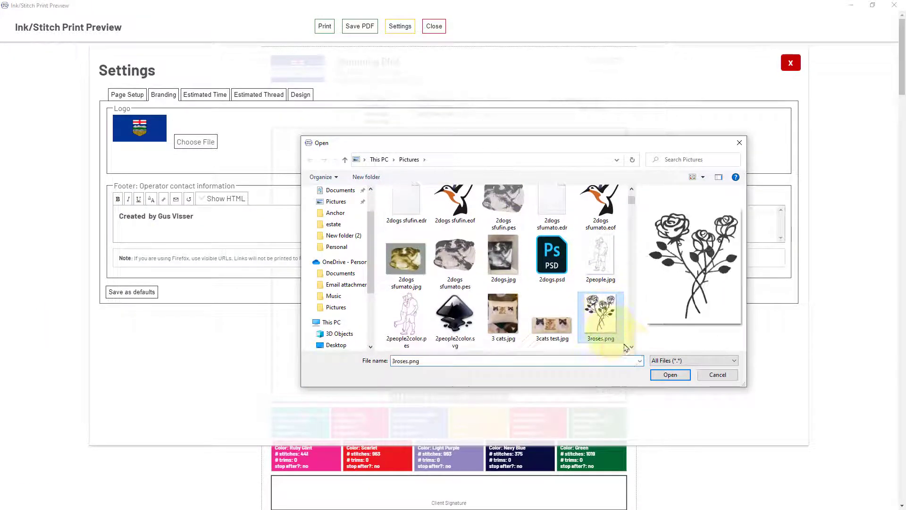
{"action": "left_click", "coordinate": [670, 375]}
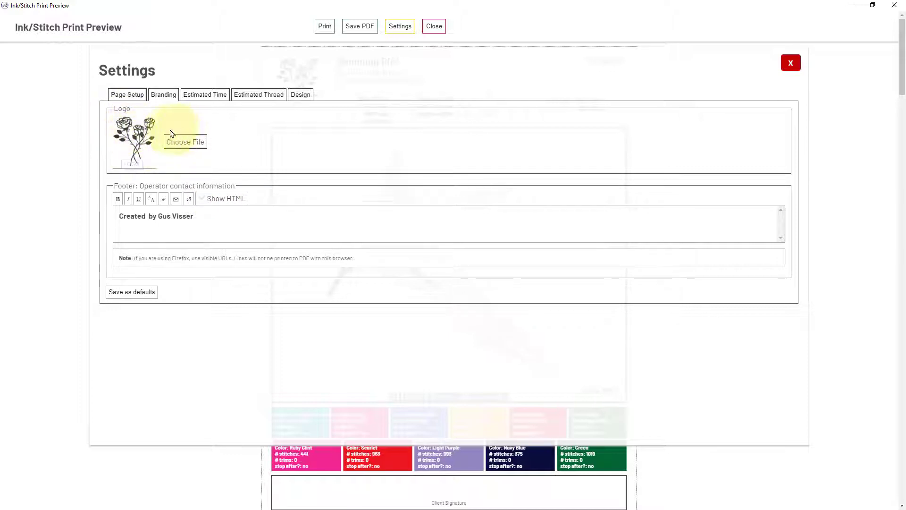
Review the estimated time, estimated thread and thread palette settings, and close the settings without changing them.
{"action": "left_click", "coordinate": [204, 96]}
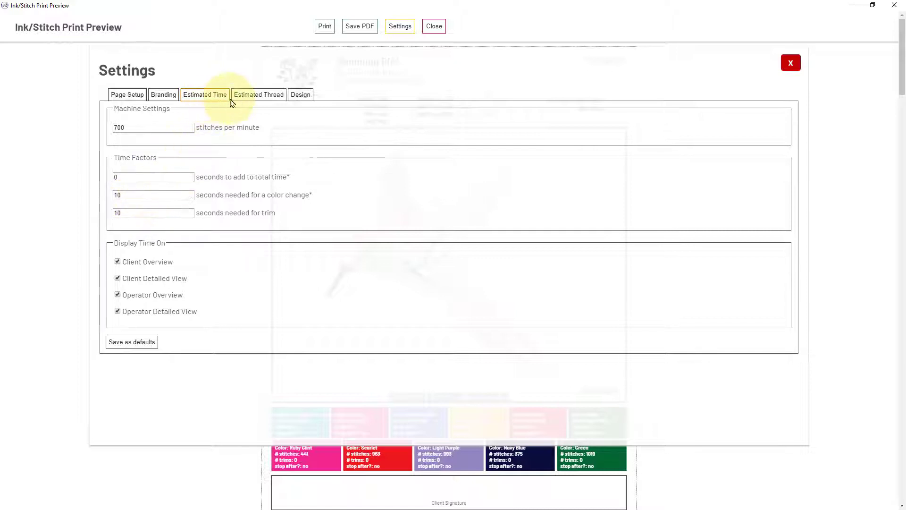
{"action": "left_click", "coordinate": [254, 96]}
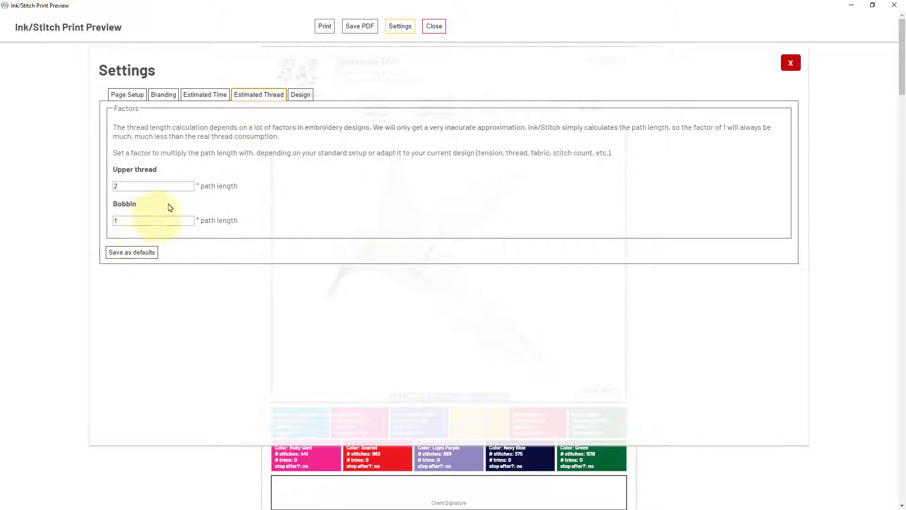
{"action": "left_click", "coordinate": [298, 98]}
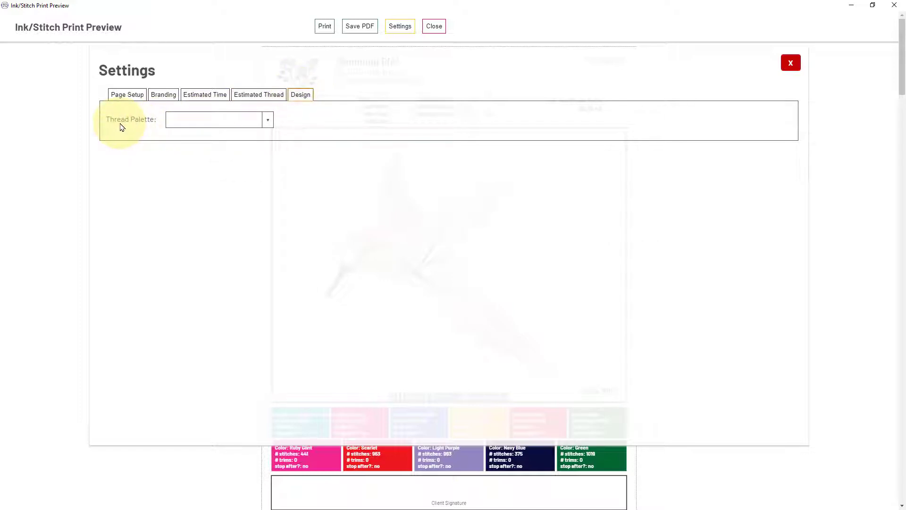
{"action": "left_click", "coordinate": [268, 121]}
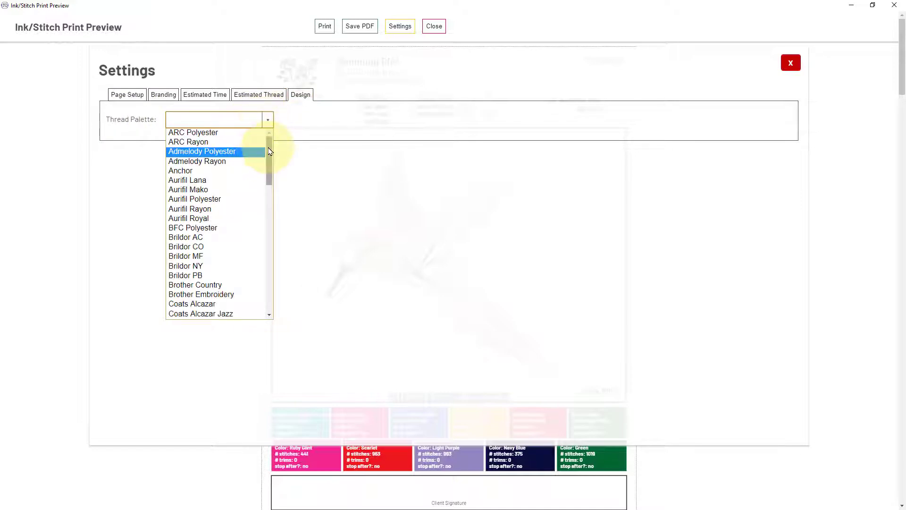
{"action": "mouse_move", "coordinate": [270, 151]}
{"action": "left_mouse_down"}
{"action": "mouse_move", "coordinate": [270, 275]}
{"action": "mouse_move", "coordinate": [269, 137]}
{"action": "left_mouse_up"}
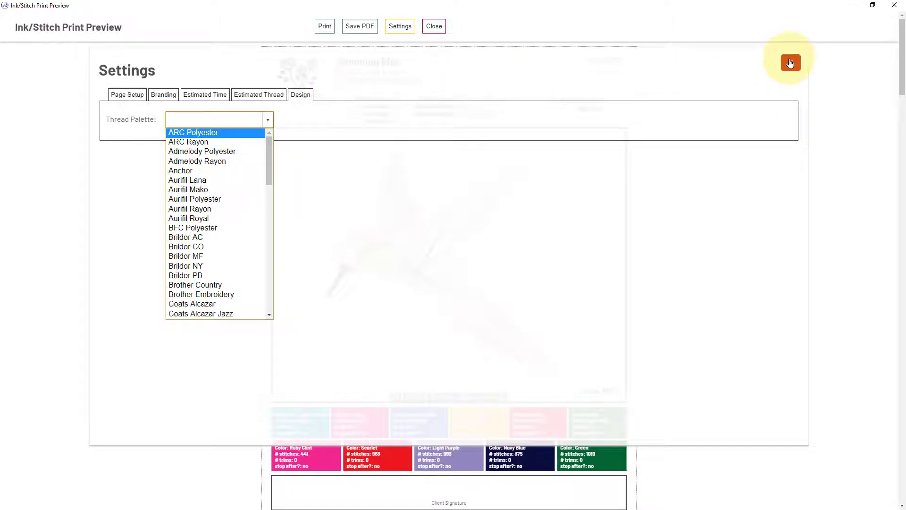
{"action": "left_click", "coordinate": [790, 63]}
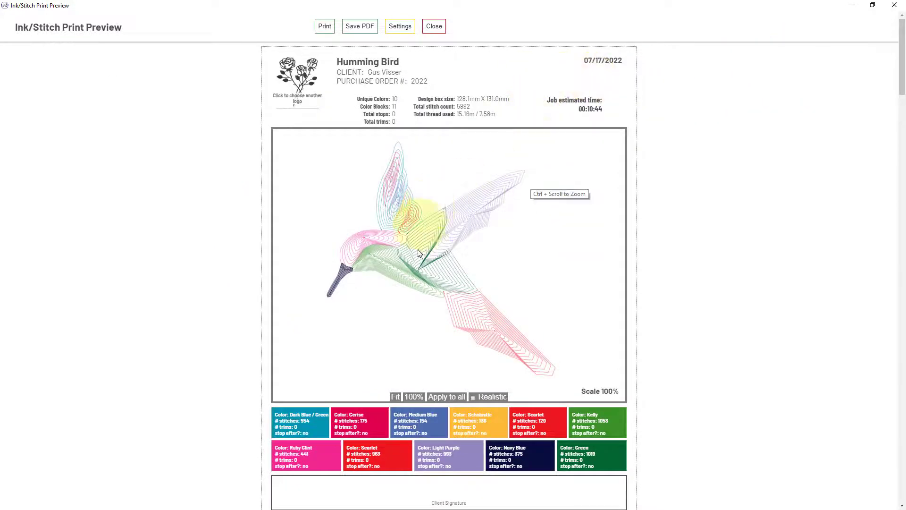
Reposition the hummingbird within the page 1 preview frame and scale it to 107%.
{"action": "scroll", "coordinate": [449, 290], "scroll_direction": "down", "scroll_amount": 1}
{"action": "scroll", "coordinate": [450, 287], "scroll_direction": "up", "scroll_amount": 1}
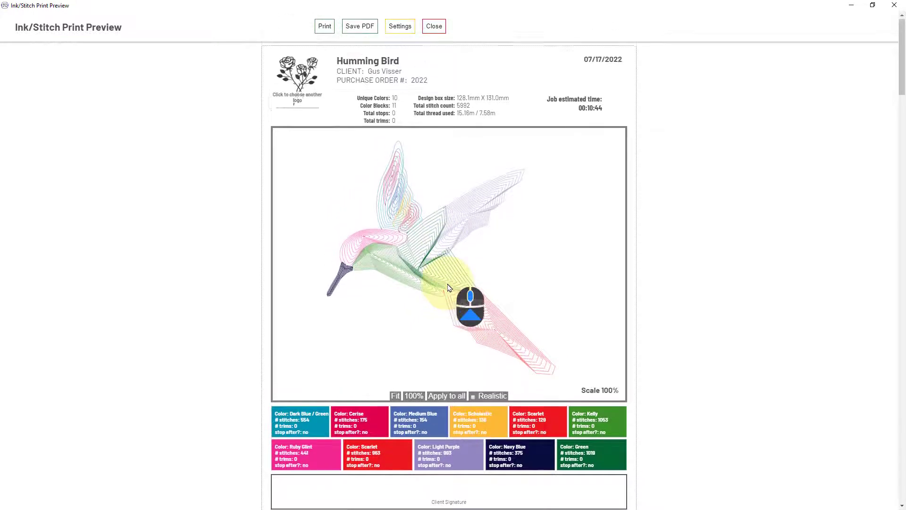
{"action": "left_click_drag", "start_coordinate": [423, 249], "coordinate": [423, 248]}
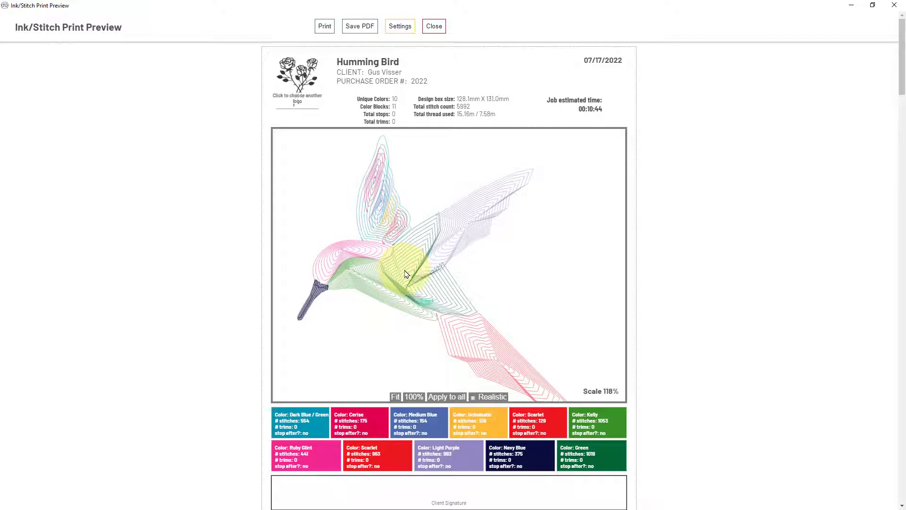
{"action": "scroll", "coordinate": [405, 279], "scroll_direction": "up", "scroll_amount": 1, "text": "ctrl"}
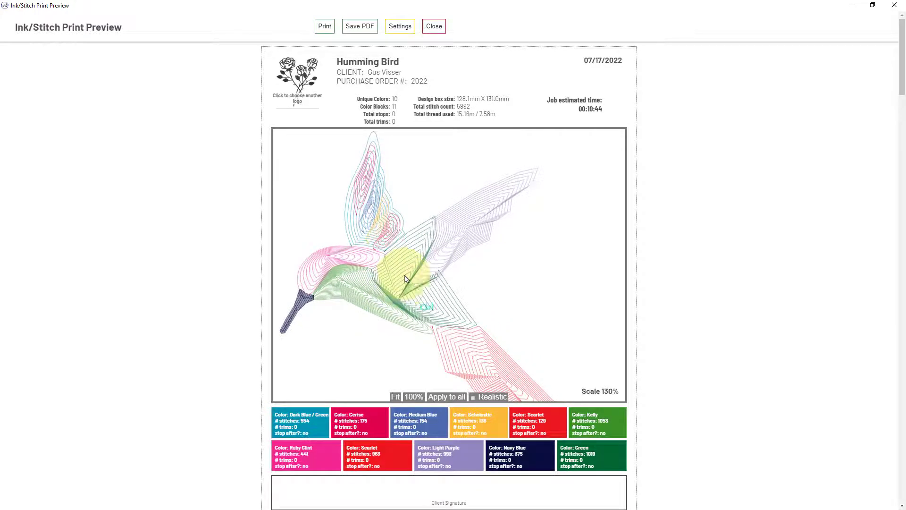
{"action": "scroll", "coordinate": [406, 278], "scroll_direction": "down", "scroll_amount": 5, "text": "ctrl"}
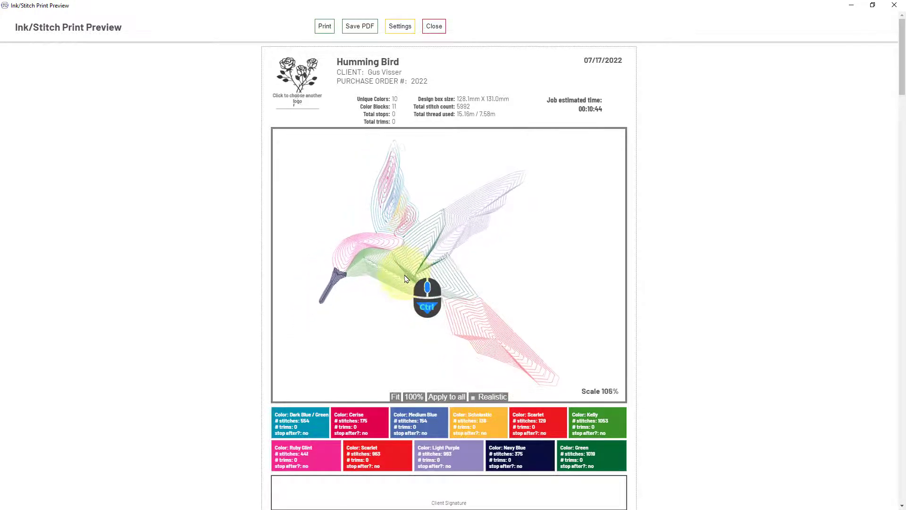
{"action": "scroll", "coordinate": [425, 253], "scroll_direction": "up", "scroll_amount": 1, "text": "ctrl"}
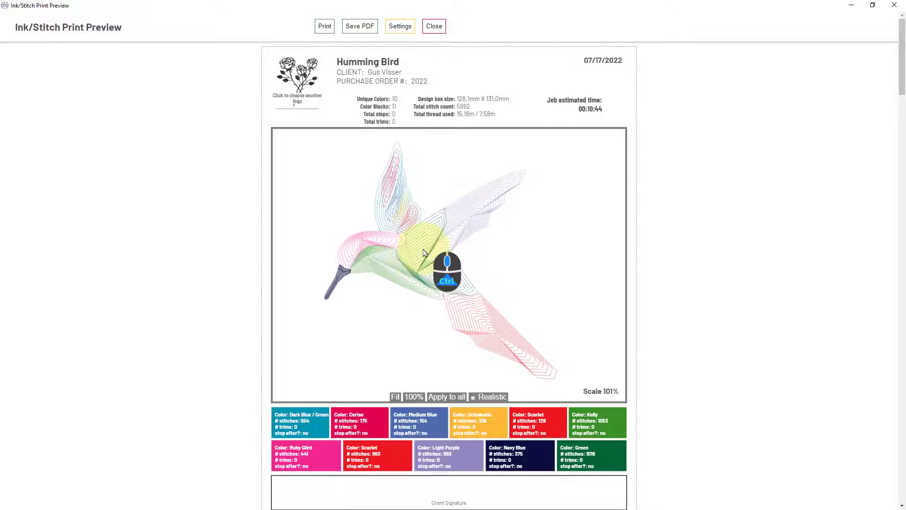
{"action": "mouse_move", "coordinate": [424, 253]}
{"action": "left_mouse_down"}
{"action": "mouse_move", "coordinate": [458, 257]}
{"action": "mouse_move", "coordinate": [377, 245]}
{"action": "mouse_move", "coordinate": [451, 255]}
{"action": "mouse_move", "coordinate": [429, 222]}
{"action": "mouse_move", "coordinate": [444, 241]}
{"action": "mouse_move", "coordinate": [425, 243]}
{"action": "mouse_move", "coordinate": [426, 252]}
{"action": "left_mouse_up"}
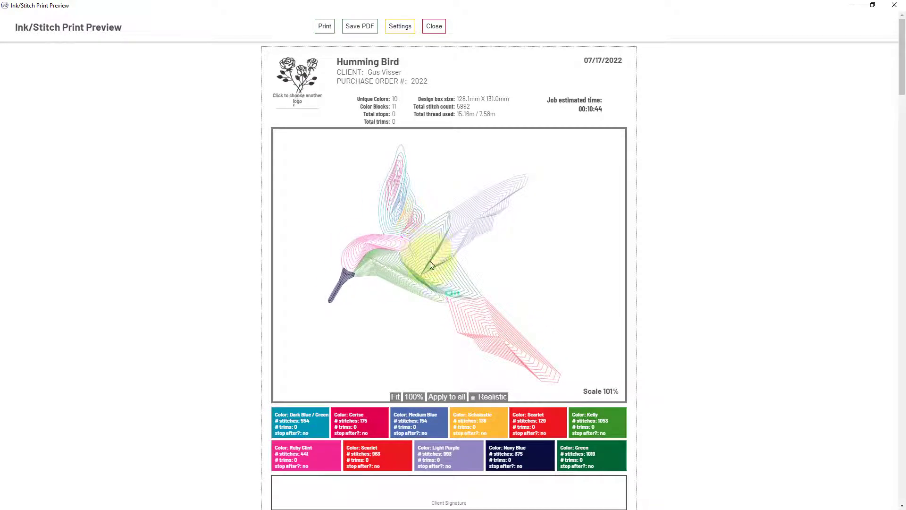
{"action": "scroll", "coordinate": [431, 265], "scroll_direction": "up", "scroll_amount": 1, "text": "ctrl"}
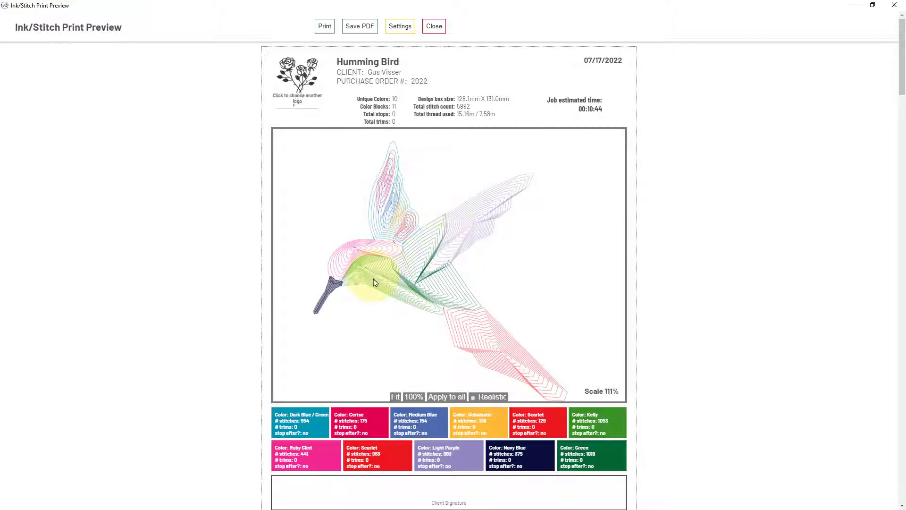
{"action": "scroll", "coordinate": [363, 285], "scroll_direction": "up", "scroll_amount": 1, "text": "ctrl"}
{"action": "scroll", "coordinate": [363, 284], "scroll_direction": "down", "scroll_amount": 2, "text": "ctrl"}
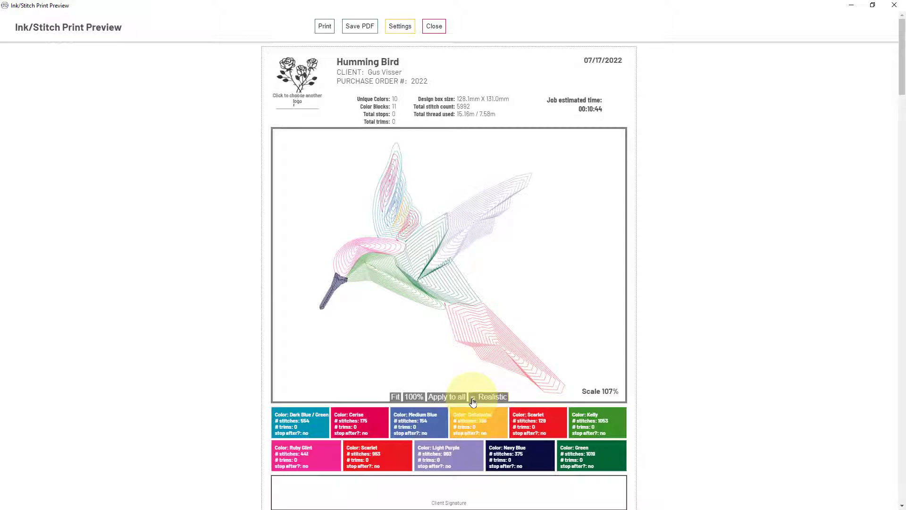
Turn on realistic rendering for the page 1 design and compare it with the page 2 preview.
{"action": "left_click", "coordinate": [473, 397]}
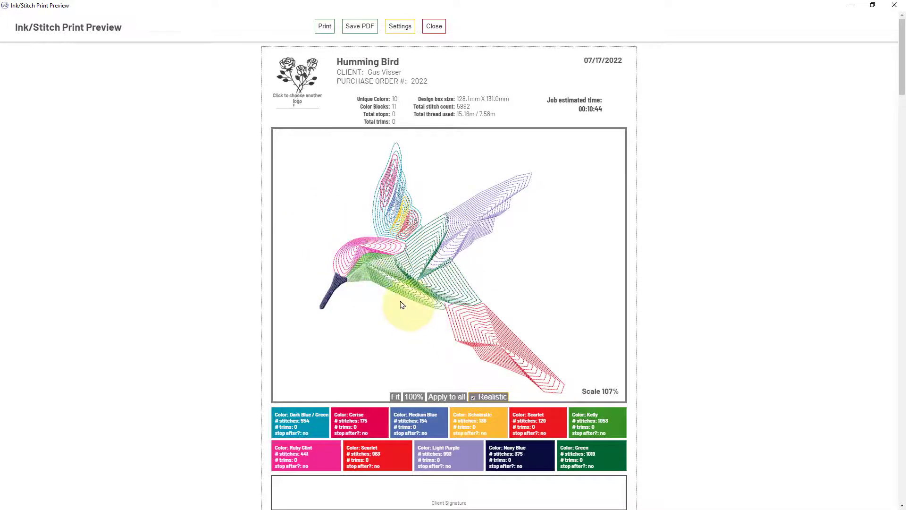
{"action": "scroll", "coordinate": [416, 330], "scroll_direction": "down", "scroll_amount": 5}
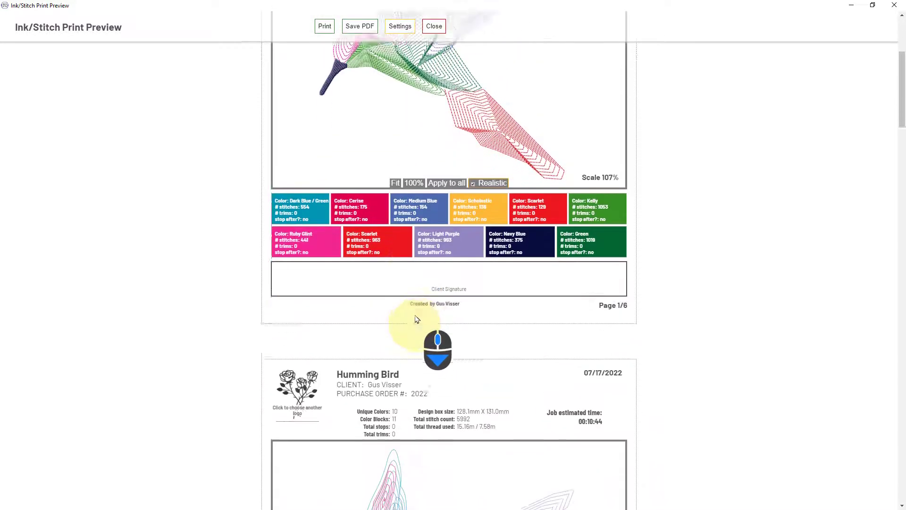
{"action": "scroll", "coordinate": [417, 320], "scroll_direction": "down", "scroll_amount": 8}
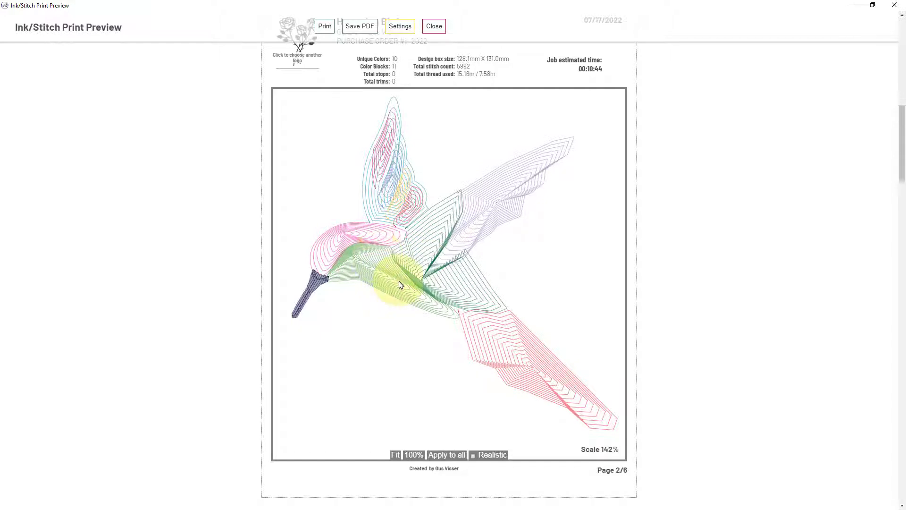
Apply the page 1 design scale and position to all pages, and turn on realistic rendering for page 2.
{"action": "scroll", "coordinate": [424, 222], "scroll_direction": "up", "scroll_amount": 8}
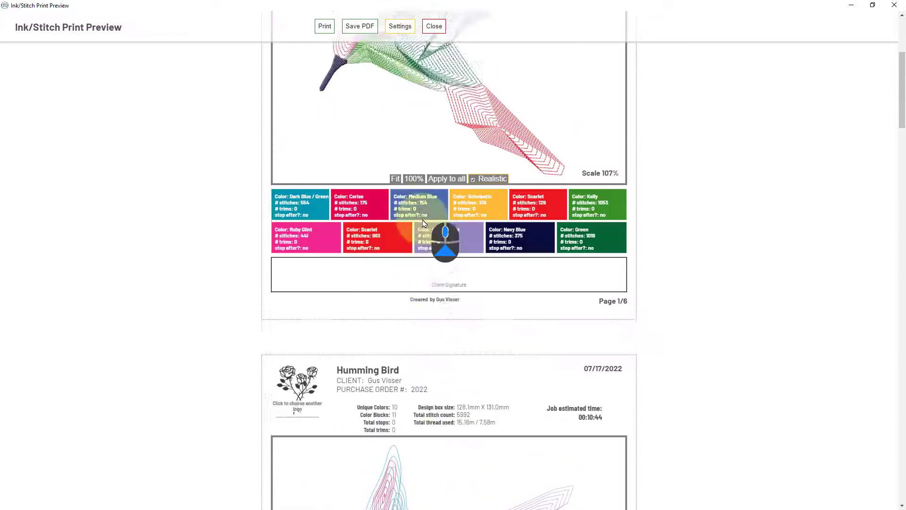
{"action": "scroll", "coordinate": [423, 223], "scroll_direction": "up", "scroll_amount": 4}
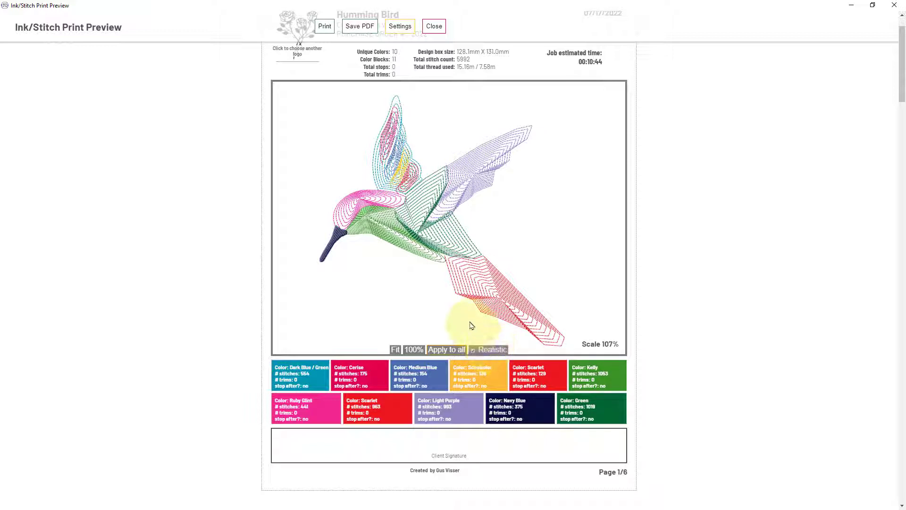
{"action": "scroll", "coordinate": [418, 283], "scroll_direction": "down", "scroll_amount": 4}
{"action": "scroll", "coordinate": [418, 282], "scroll_direction": "down", "scroll_amount": 12}
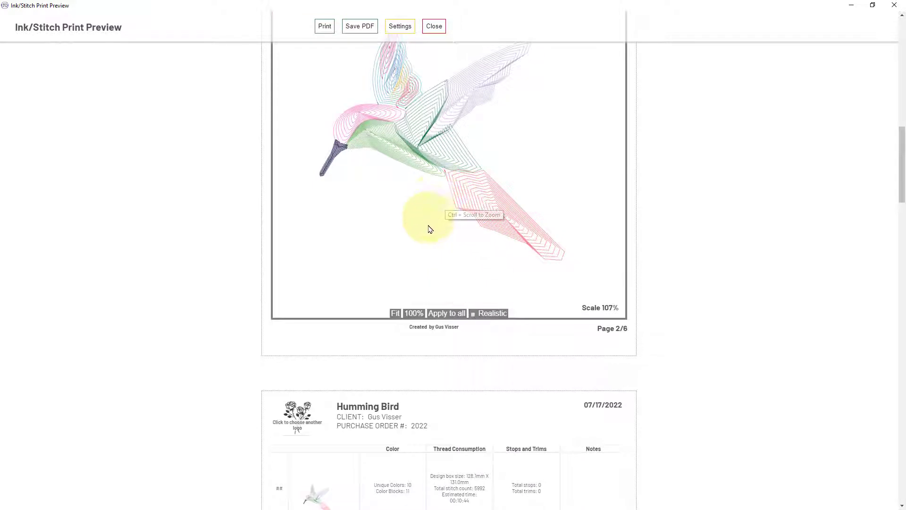
{"action": "left_click", "coordinate": [472, 315]}
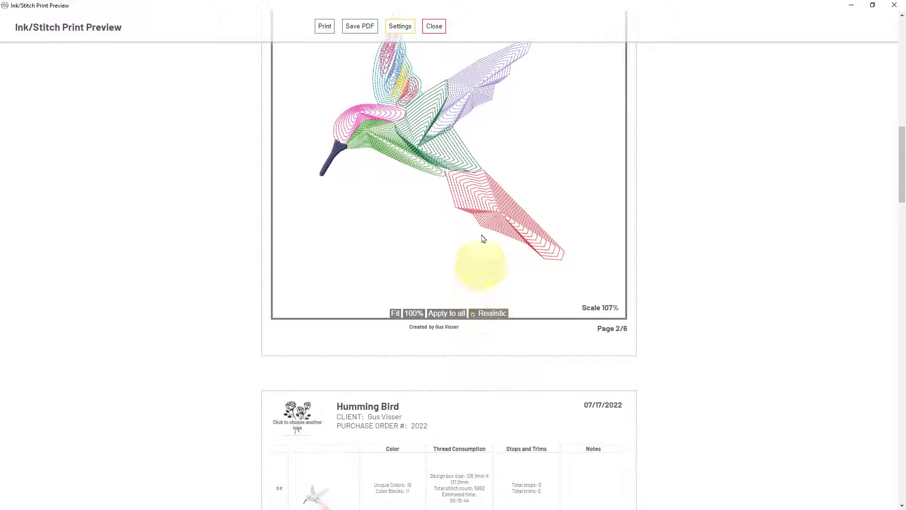
Examine the per-color thread details, stitch counts and estimated times on pages 3 and 4, and return to the page 1 overview.
{"action": "scroll", "coordinate": [461, 242], "scroll_direction": "down", "scroll_amount": 3}
{"action": "scroll", "coordinate": [457, 240], "scroll_direction": "down", "scroll_amount": 9}
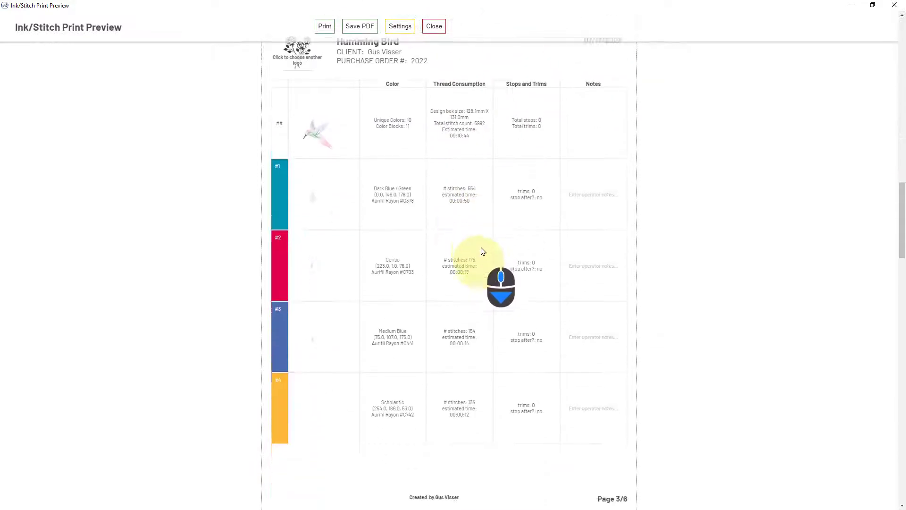
{"action": "scroll", "coordinate": [497, 248], "scroll_direction": "down", "scroll_amount": 2}
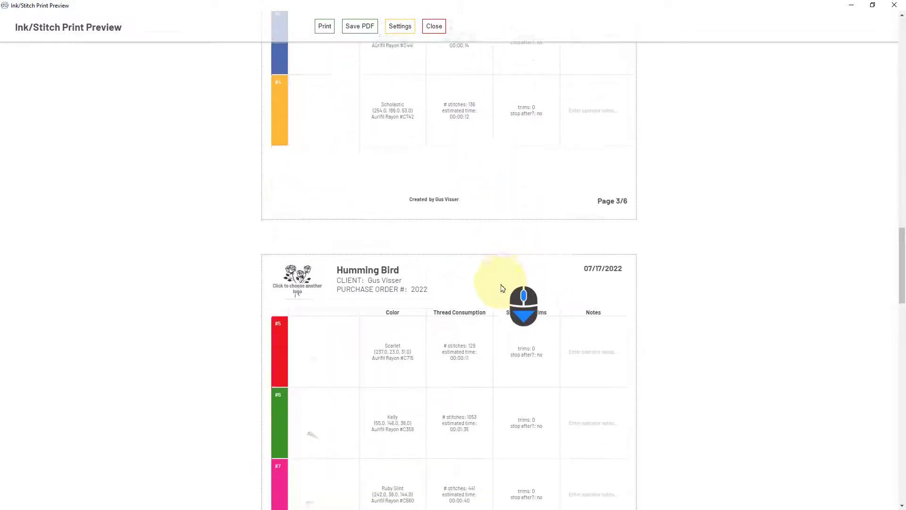
{"action": "scroll", "coordinate": [460, 236], "scroll_direction": "up", "scroll_amount": 5}
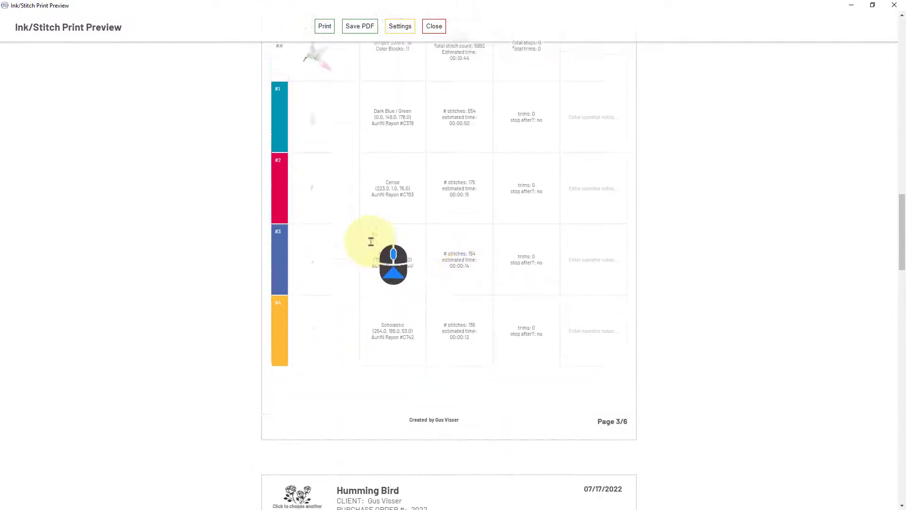
{"action": "scroll", "coordinate": [370, 244], "scroll_direction": "down", "scroll_amount": 7}
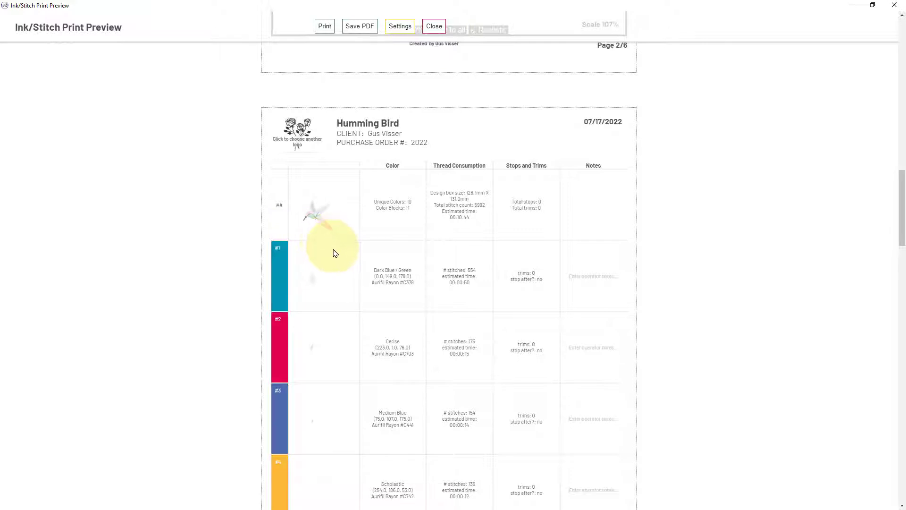
{"action": "scroll", "coordinate": [340, 270], "scroll_direction": "down", "scroll_amount": 4}
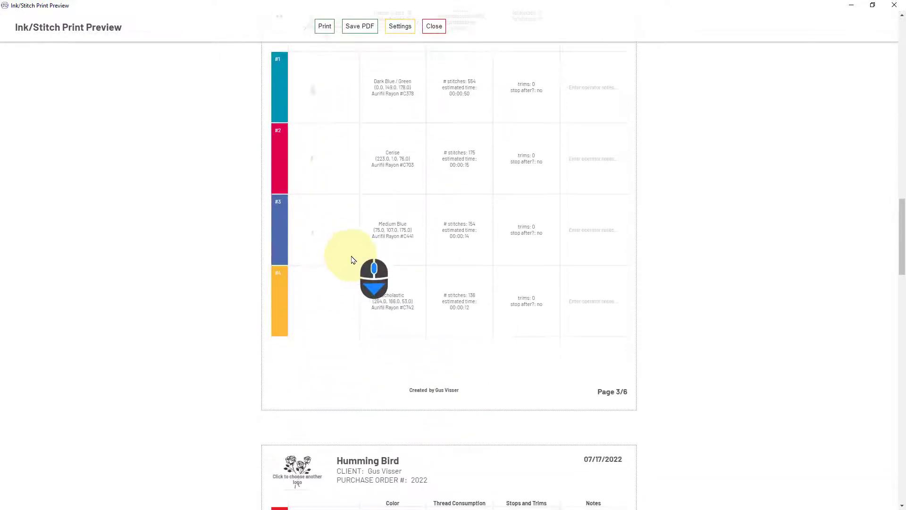
{"action": "scroll", "coordinate": [447, 283], "scroll_direction": "down", "scroll_amount": 4}
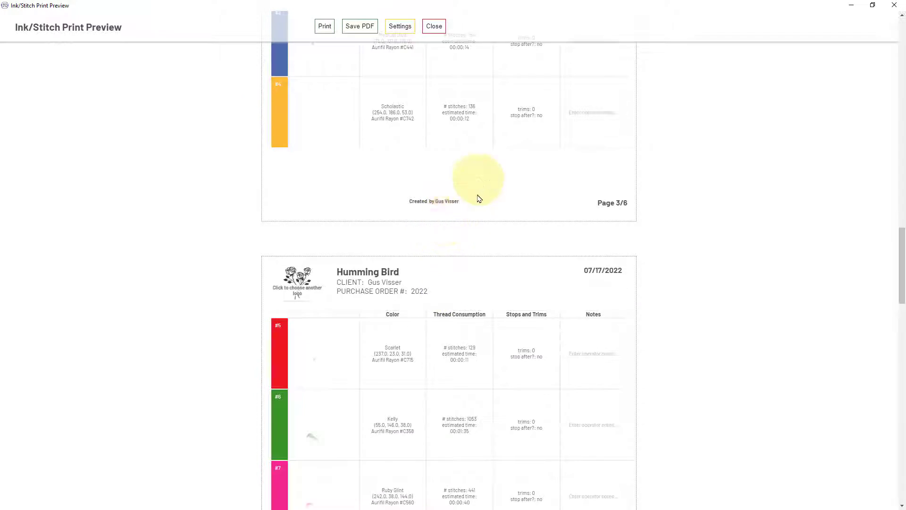
{"action": "scroll", "coordinate": [477, 198], "scroll_direction": "down", "scroll_amount": 5}
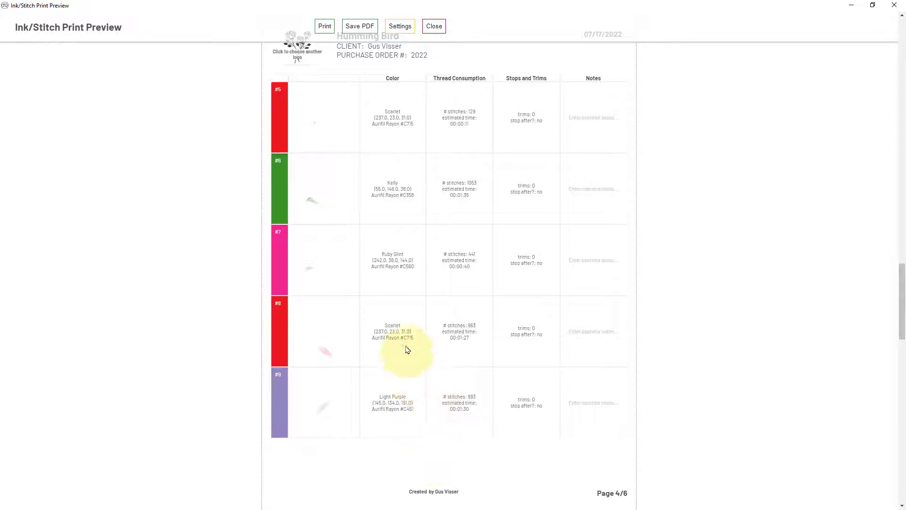
{"action": "scroll", "coordinate": [402, 326], "scroll_direction": "up", "scroll_amount": 5}
{"action": "scroll", "coordinate": [402, 324], "scroll_direction": "up", "scroll_amount": 20}
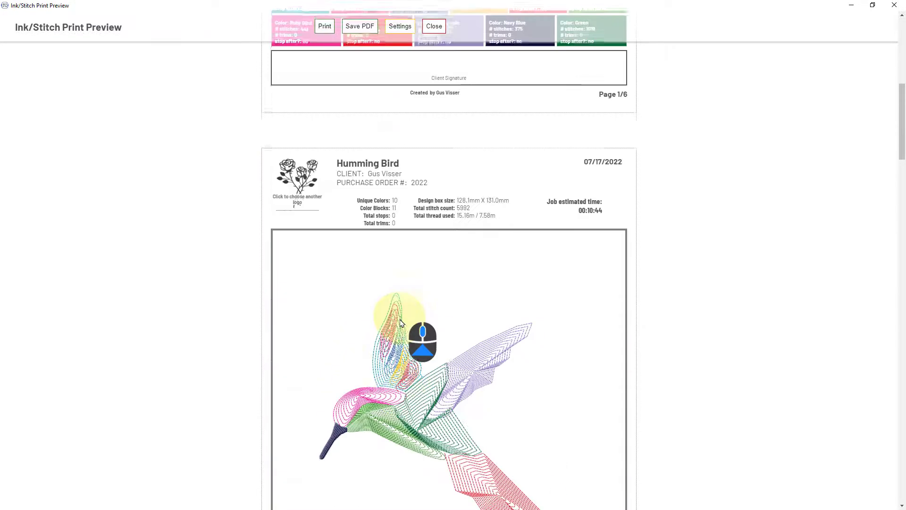
{"action": "scroll", "coordinate": [402, 324], "scroll_direction": "up", "scroll_amount": 4}
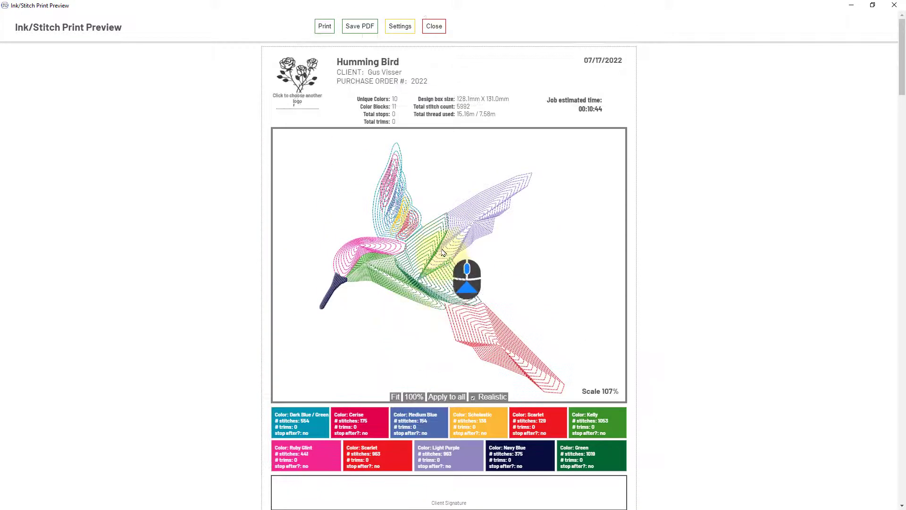
Try to save the print preview as inkstitch.pdf in Pictures, decline replacing the existing file, and cancel the save.
{"action": "left_click", "coordinate": [359, 27]}
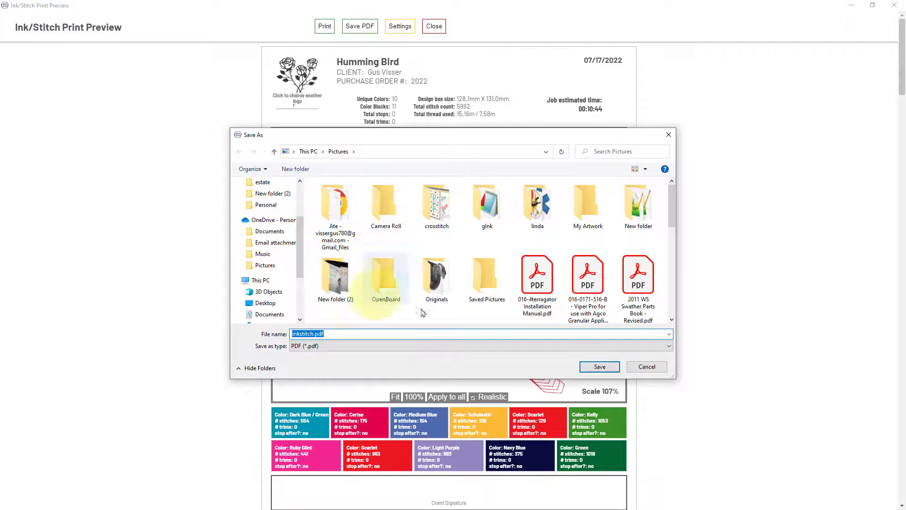
{"action": "left_click", "coordinate": [600, 368]}
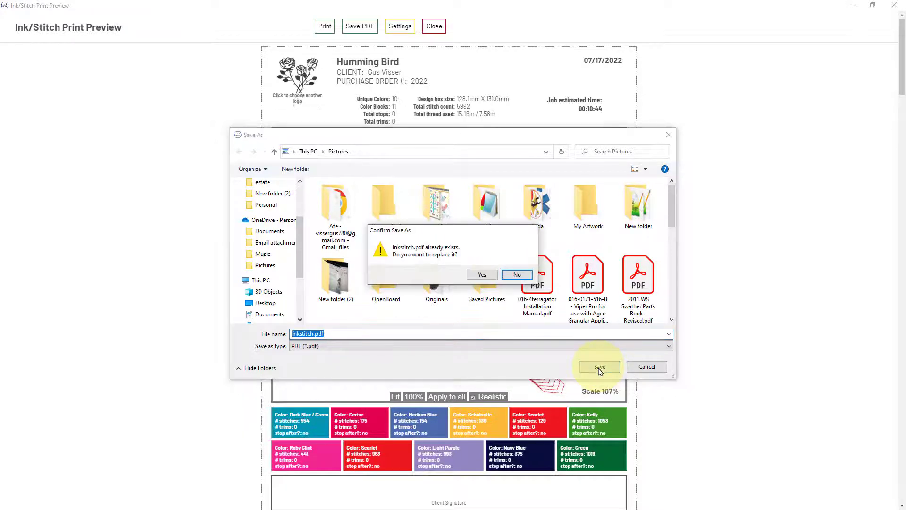
{"action": "left_click", "coordinate": [516, 277]}
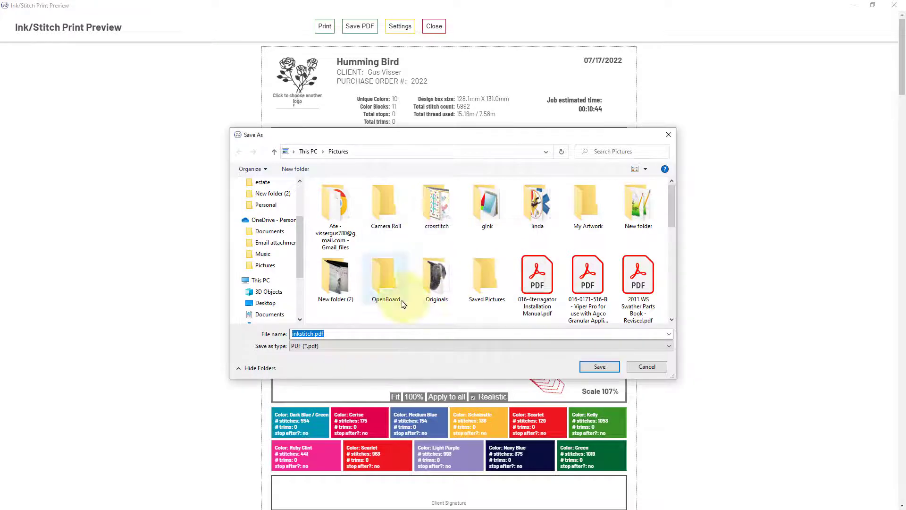
{"action": "left_click", "coordinate": [647, 367]}
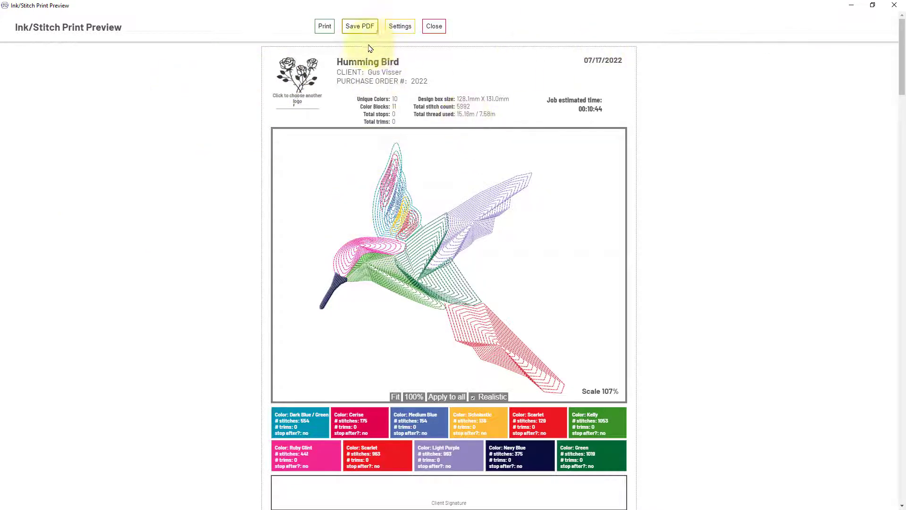
Close the print preview and create a new blank document in Inkscape.
{"action": "left_click", "coordinate": [896, 9]}
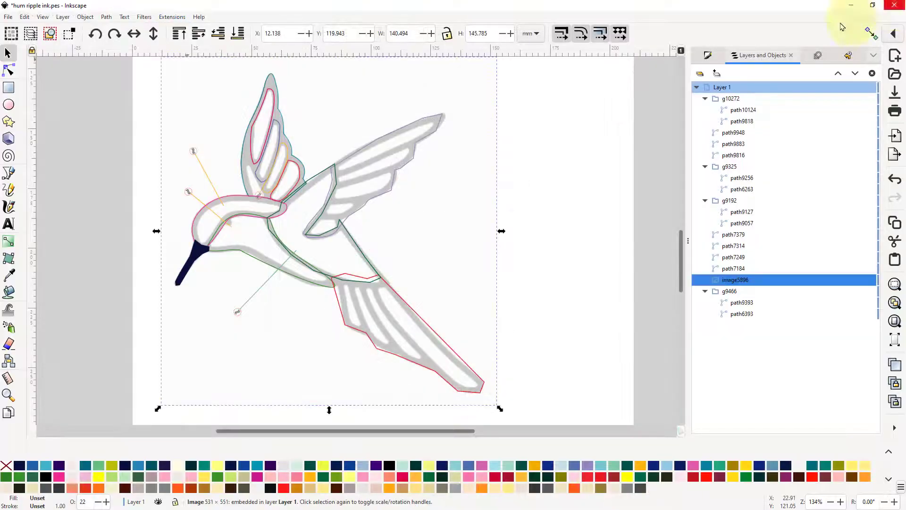
{"action": "left_click", "coordinate": [8, 17]}
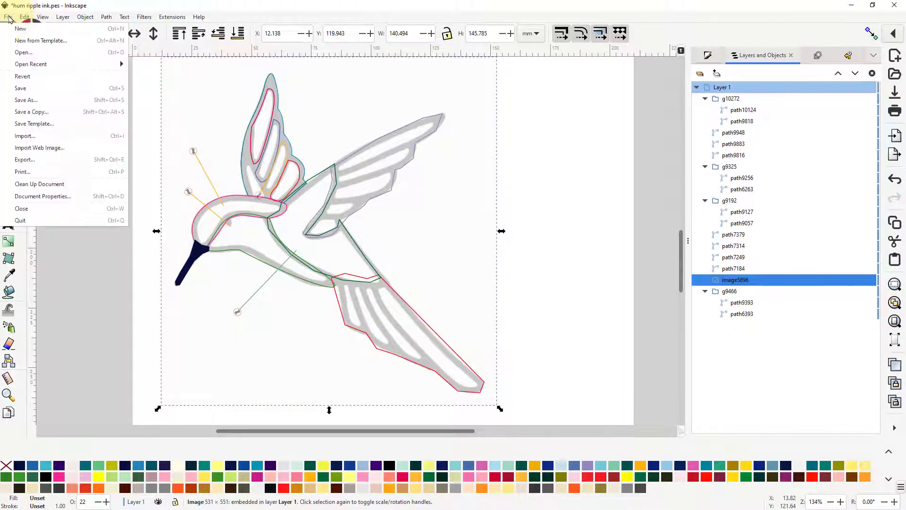
{"action": "left_click", "coordinate": [30, 31]}
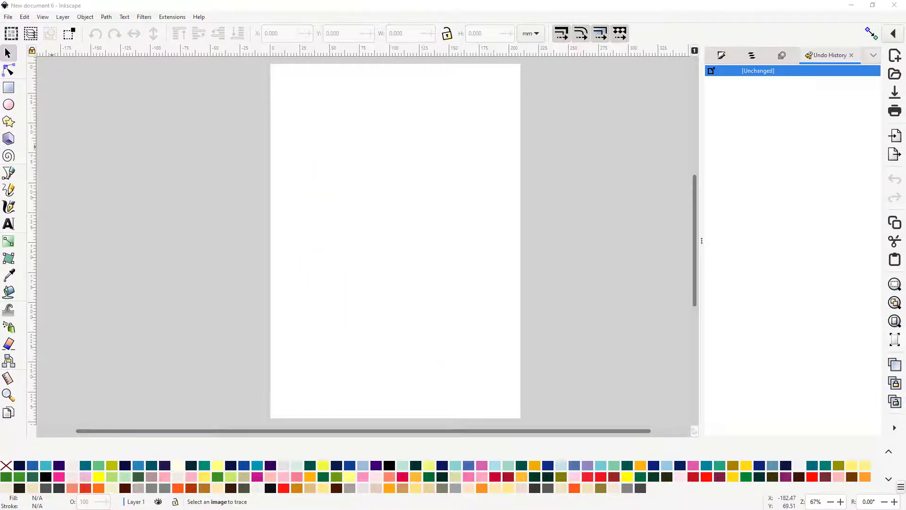
Import all pages of the hummingbird print preview PDF with internal import, closest-named installed fonts and embedded images.
{"action": "left_click", "coordinate": [350, 186]}
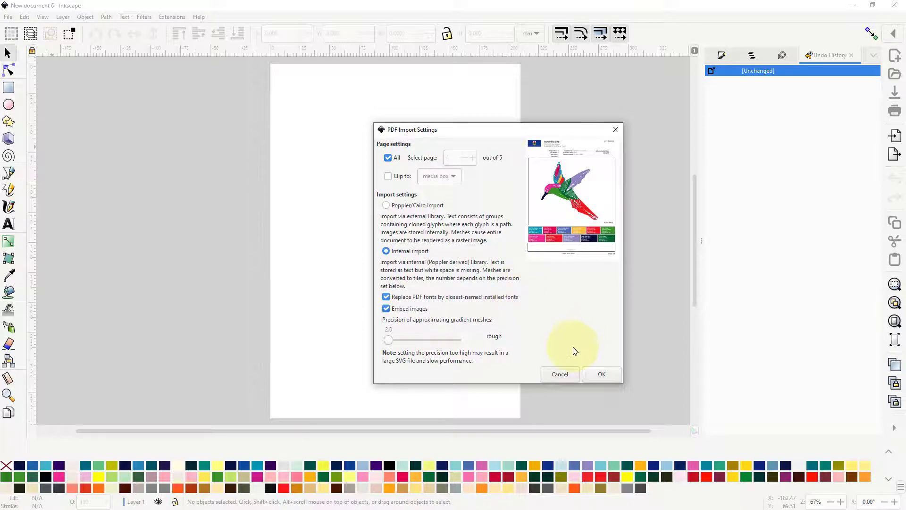
{"action": "left_click", "coordinate": [602, 378]}
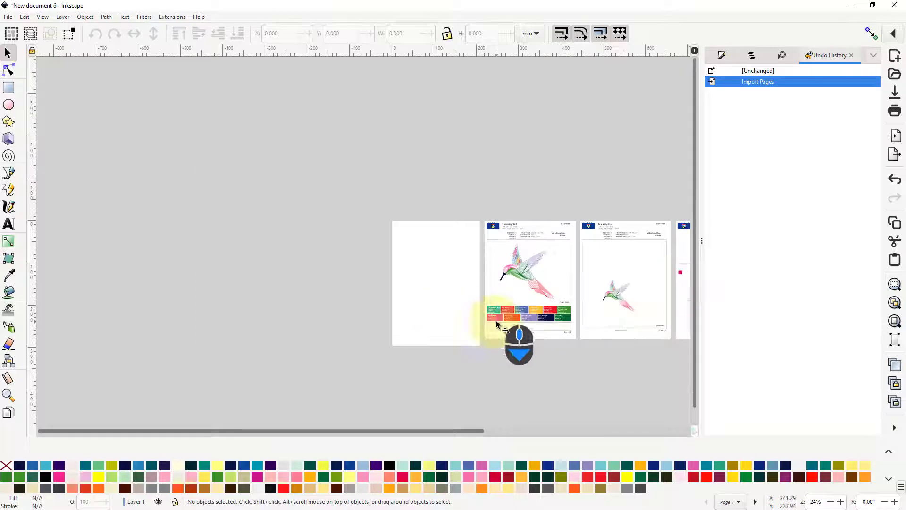
{"action": "left_click_drag", "start_coordinate": [587, 293], "coordinate": [288, 259]}
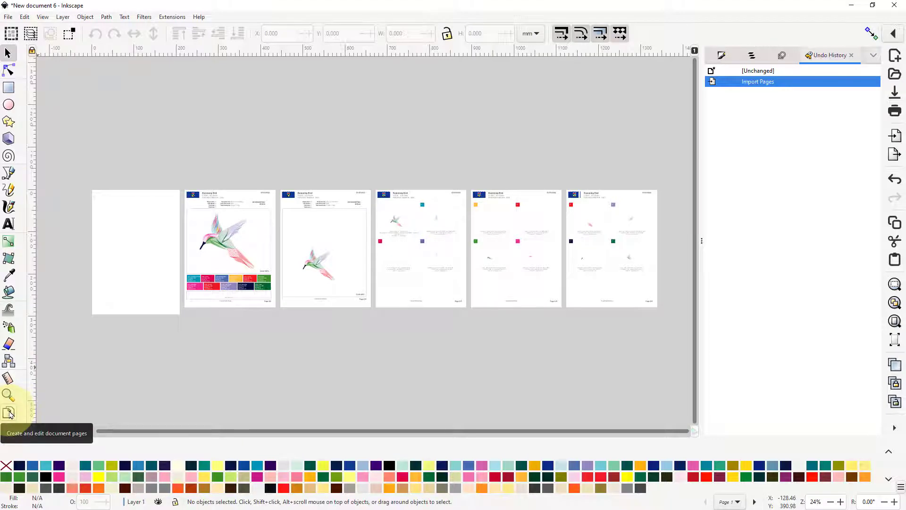
Try selecting individual document pages with the Pages tool, and delete the blank A4 first page.
{"action": "left_click", "coordinate": [9, 414]}
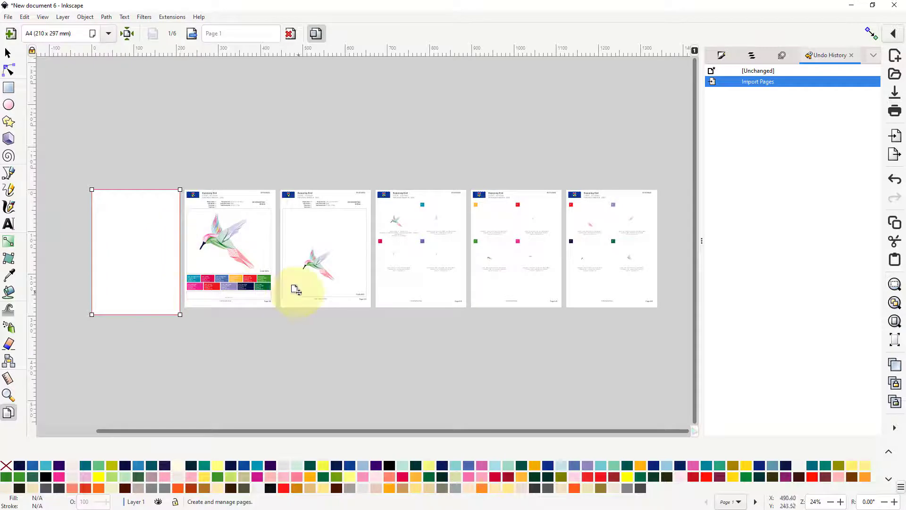
{"action": "left_click", "coordinate": [256, 244]}
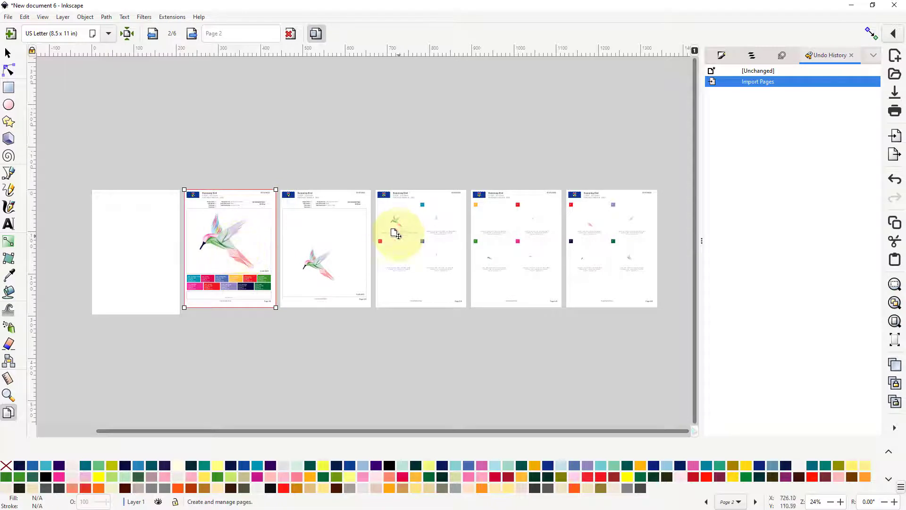
{"action": "left_click", "coordinate": [337, 251]}
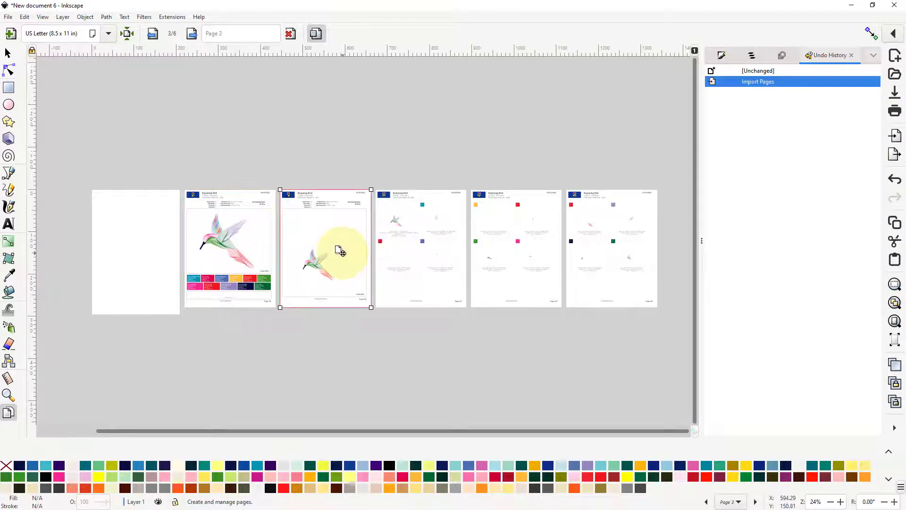
{"action": "left_click", "coordinate": [130, 253]}
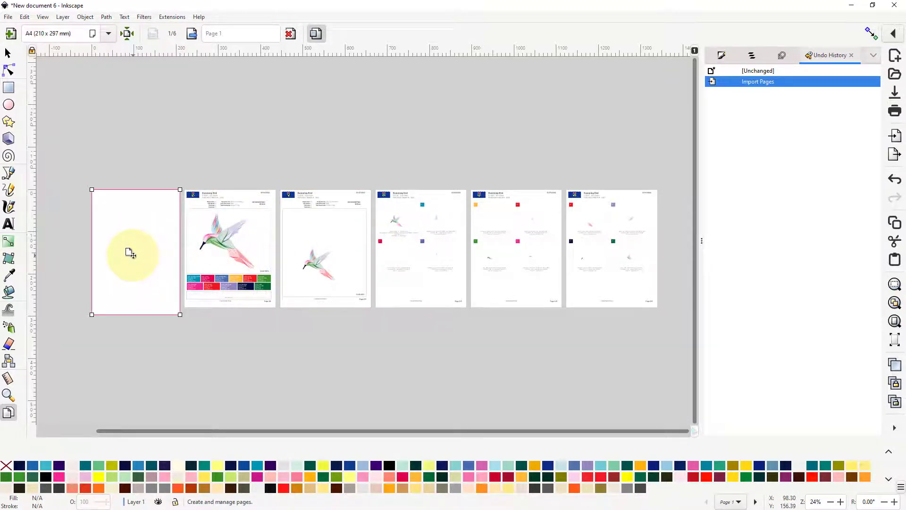
{"action": "right_click", "coordinate": [132, 258]}
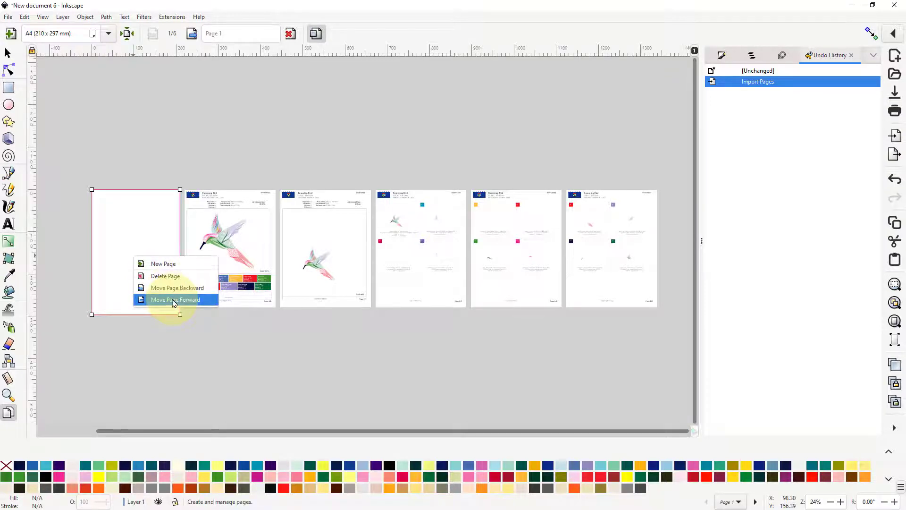
{"action": "left_click", "coordinate": [160, 280]}
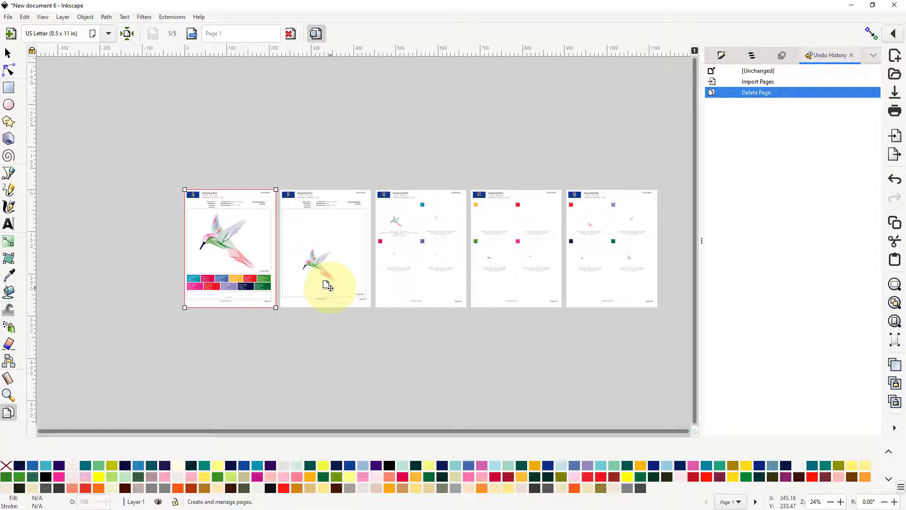
Examine the imported pages on the canvas and look through their groups in the Layers and Objects list.
{"action": "scroll", "coordinate": [352, 306], "scroll_direction": "up", "scroll_amount": 2}
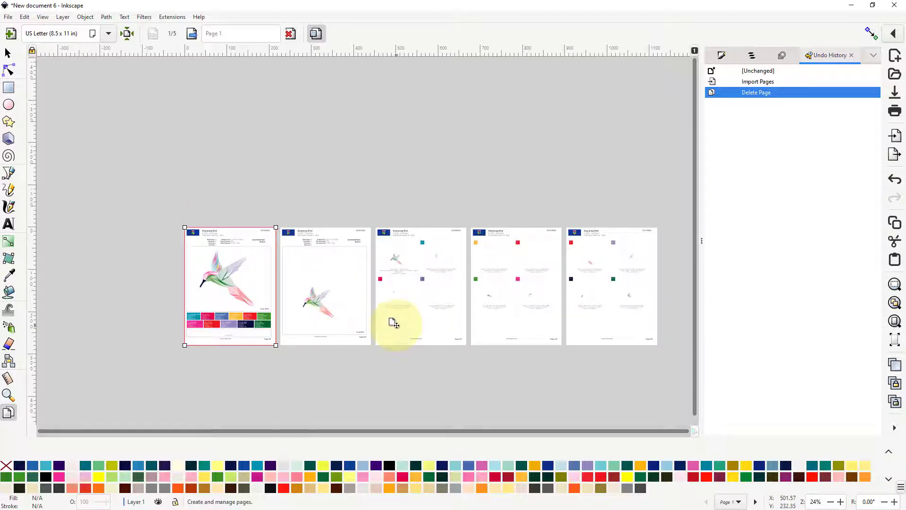
{"action": "scroll", "coordinate": [394, 324], "scroll_direction": "down", "scroll_amount": 4}
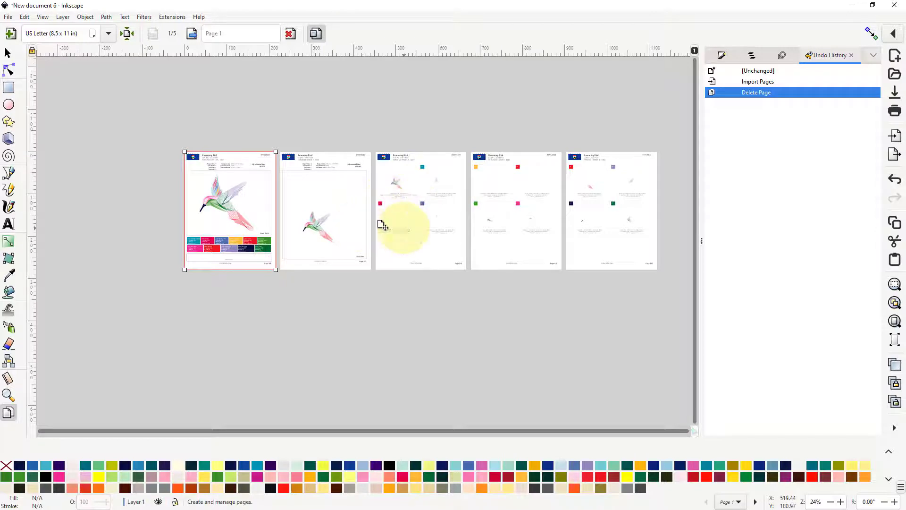
{"action": "scroll", "coordinate": [354, 240], "scroll_direction": "up", "scroll_amount": 2}
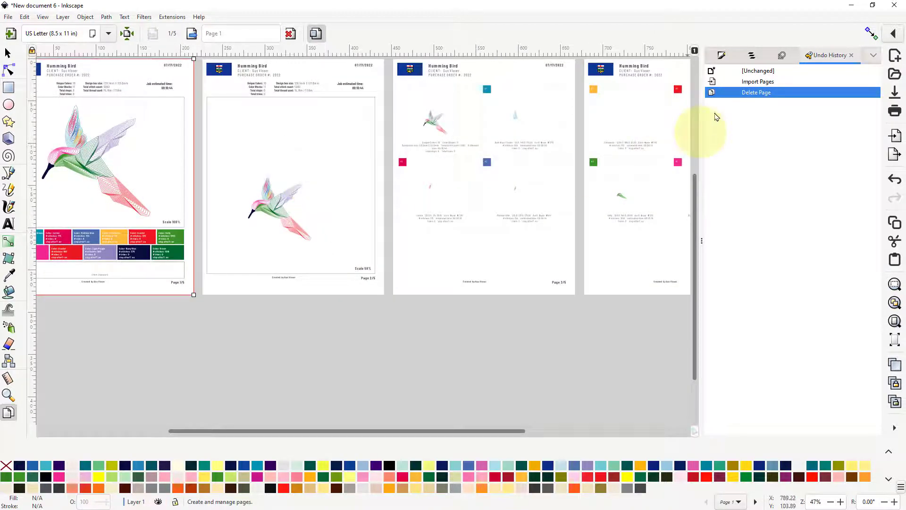
{"action": "left_click", "coordinate": [751, 56]}
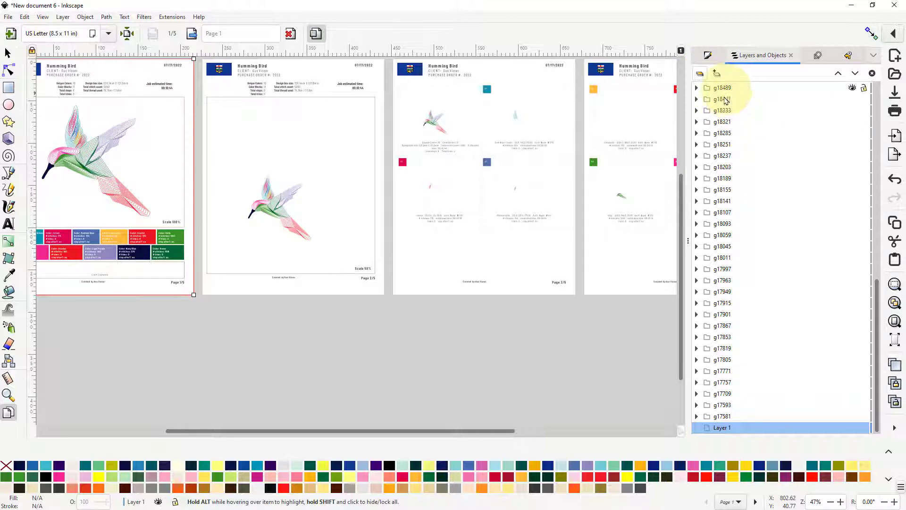
{"action": "scroll", "coordinate": [736, 147], "scroll_direction": "down", "scroll_amount": 3}
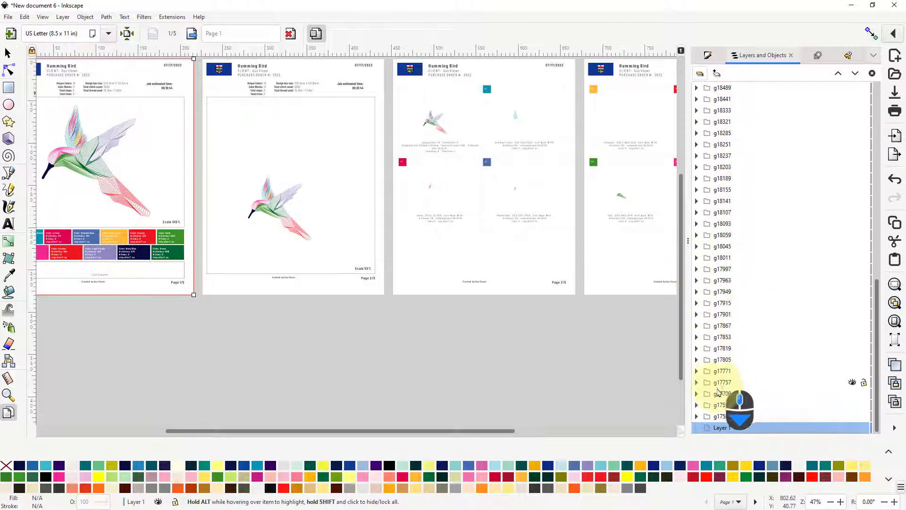
{"action": "scroll", "coordinate": [724, 377], "scroll_direction": "up", "scroll_amount": 8}
{"action": "scroll", "coordinate": [707, 292], "scroll_direction": "up", "scroll_amount": 5}
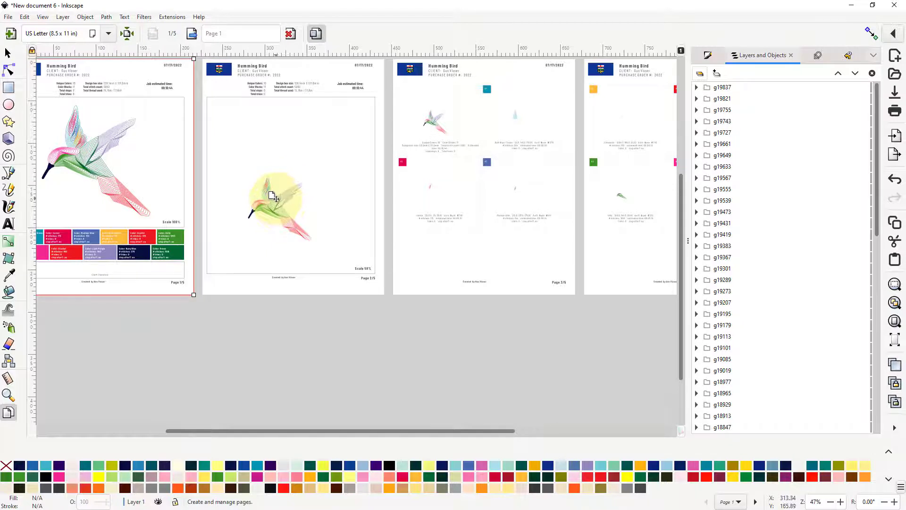
Select individual stitch paths inside the page 2 hummingbird and locate the selected path in the object tree.
{"action": "left_click", "coordinate": [7, 54]}
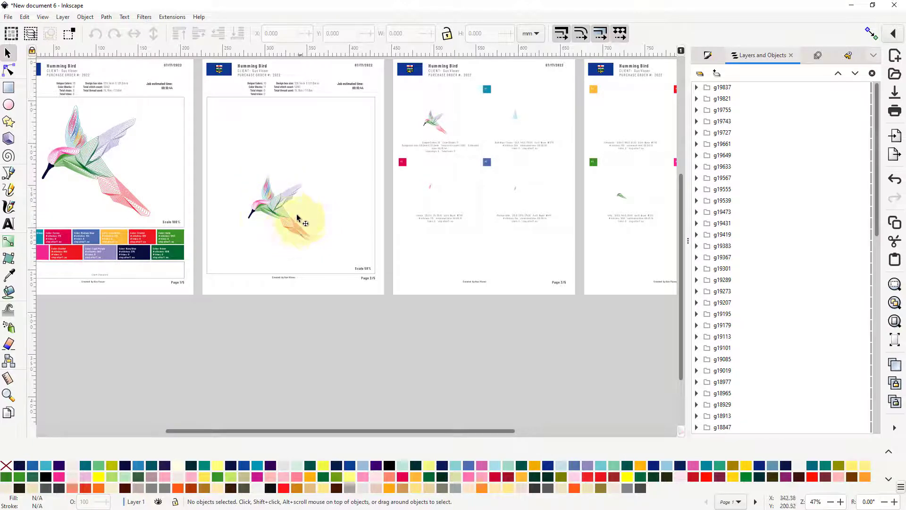
{"action": "left_click", "coordinate": [272, 215], "text": "ctrl"}
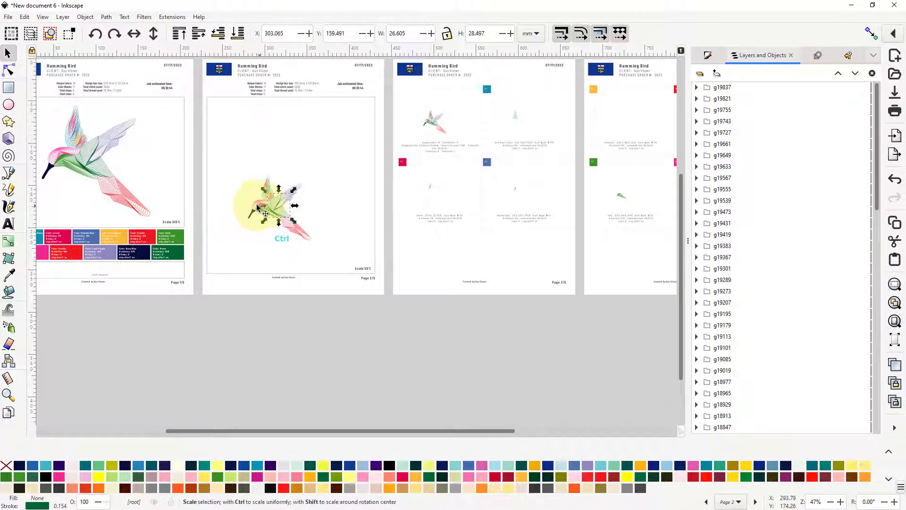
{"action": "left_click", "coordinate": [260, 211], "text": "ctrl"}
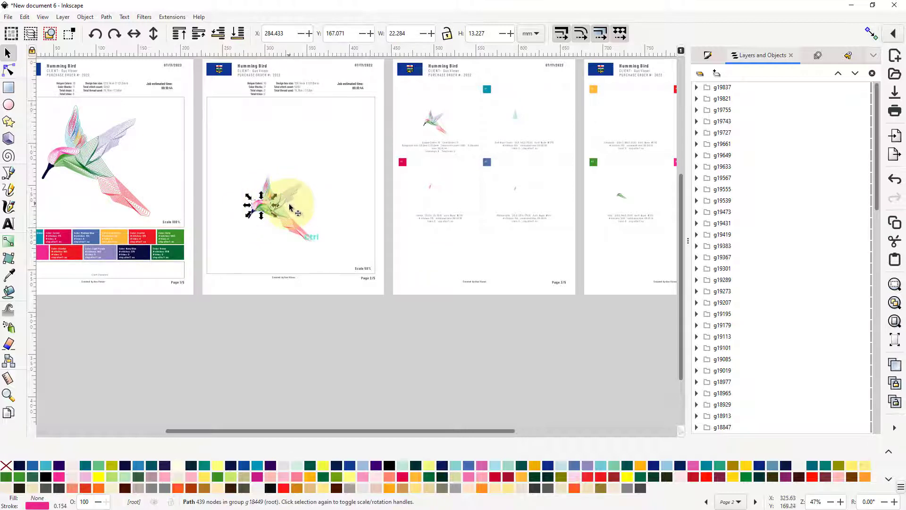
{"action": "scroll", "coordinate": [288, 205], "scroll_direction": "up", "scroll_amount": 3, "text": "ctrl"}
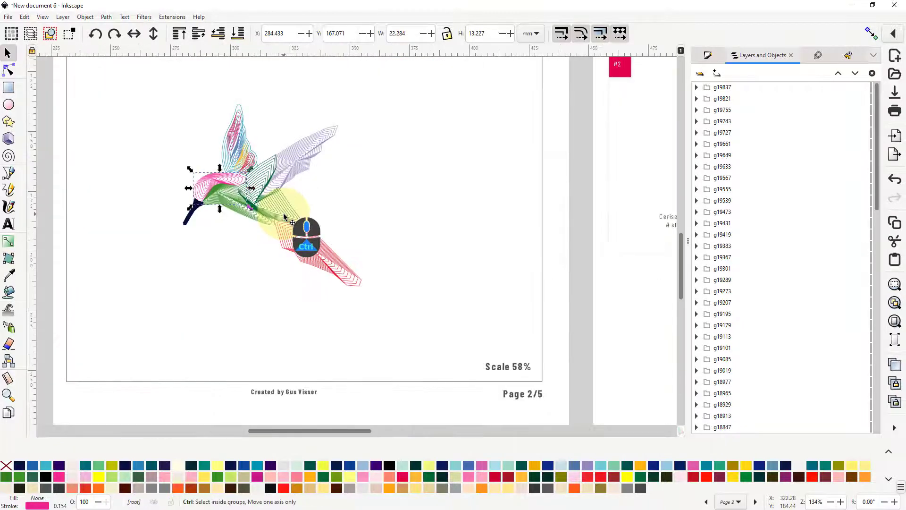
{"action": "scroll", "coordinate": [283, 218], "scroll_direction": "down", "scroll_amount": 3, "text": "ctrl"}
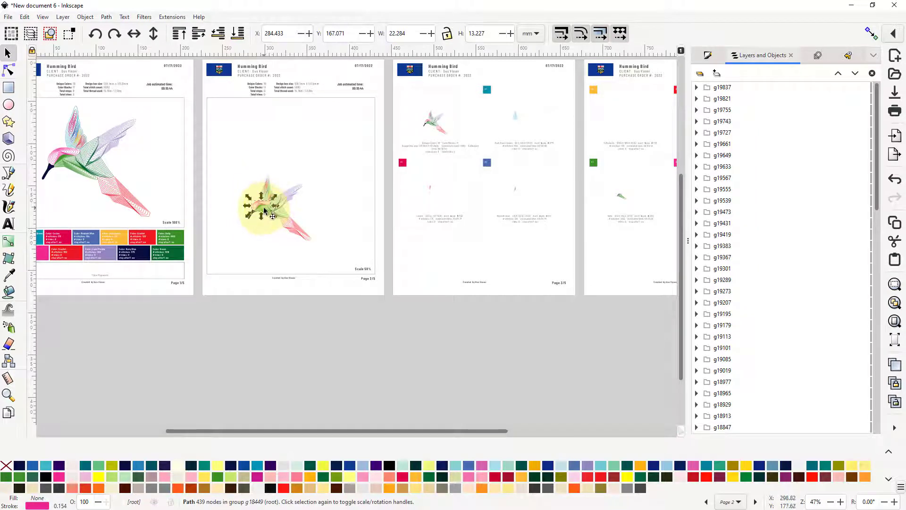
{"action": "scroll", "coordinate": [746, 163], "scroll_direction": "down", "scroll_amount": 1}
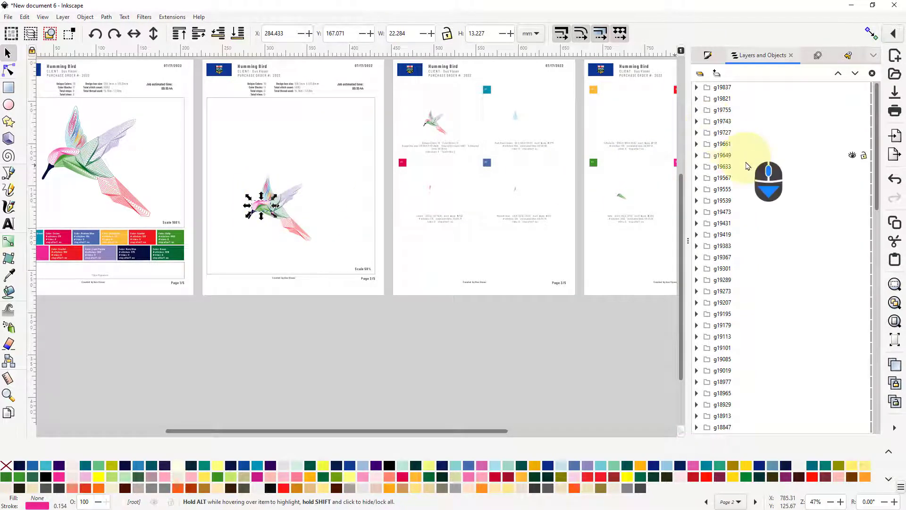
{"action": "scroll", "coordinate": [746, 165], "scroll_direction": "down", "scroll_amount": 9}
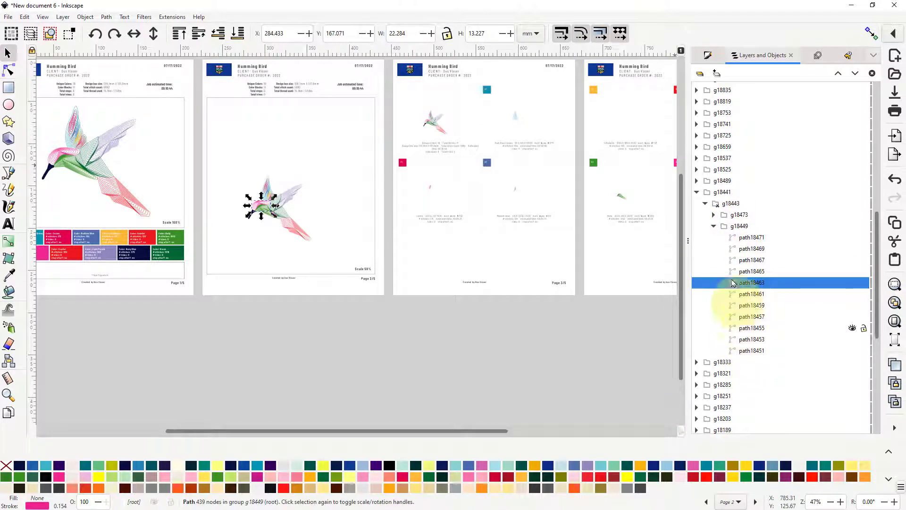
Select the whole page 2 hummingbird group, lock its proportions and enlarge it to about 180 × 184 mm to fill the frame.
{"action": "left_click", "coordinate": [737, 227]}
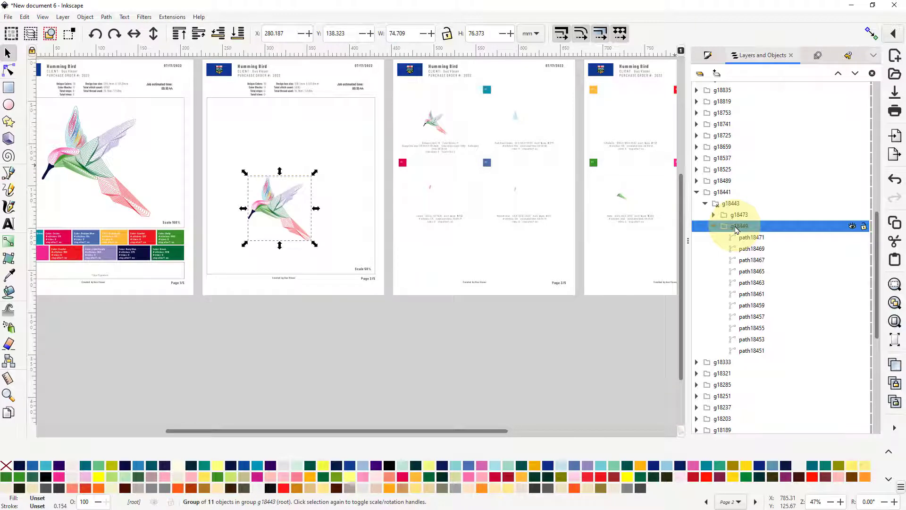
{"action": "left_click", "coordinate": [315, 176]}
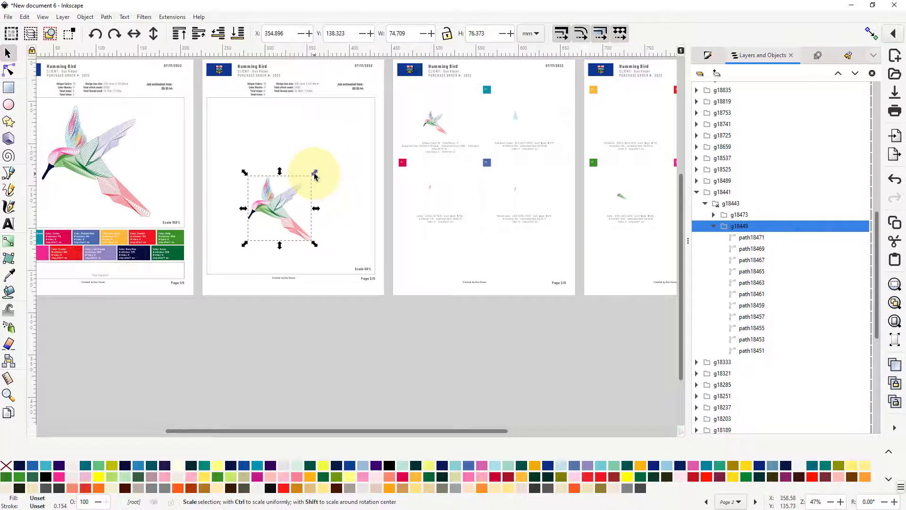
{"action": "left_click", "coordinate": [447, 34]}
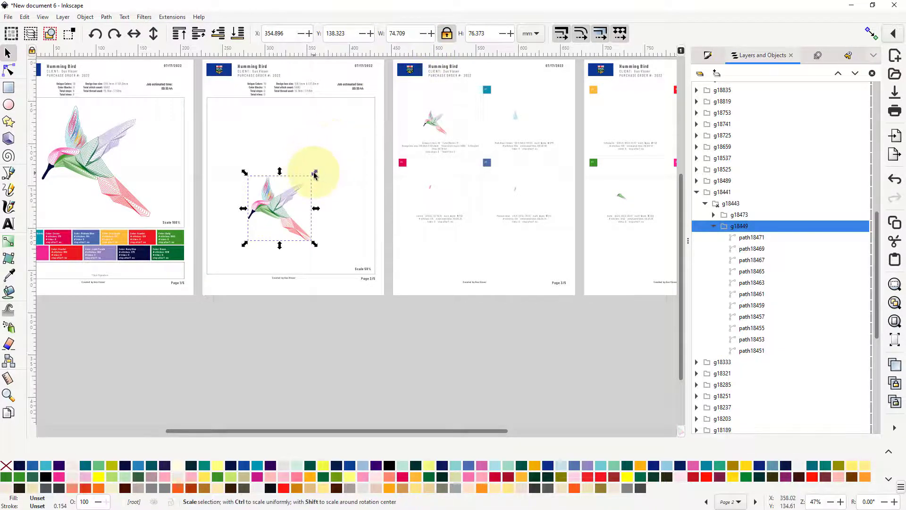
{"action": "left_click", "coordinate": [315, 175]}
{"action": "left_click_drag", "start_coordinate": [315, 174], "coordinate": [376, 107]}
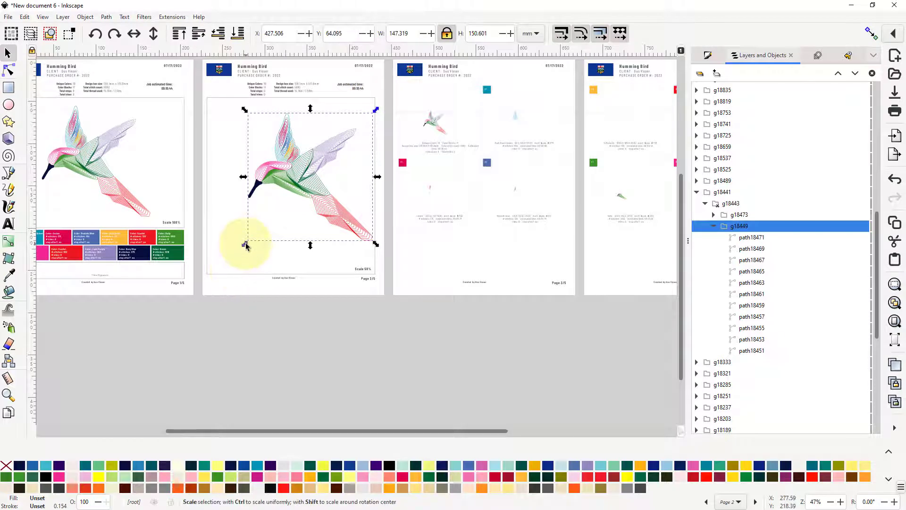
{"action": "left_click_drag", "start_coordinate": [244, 244], "coordinate": [202, 273]}
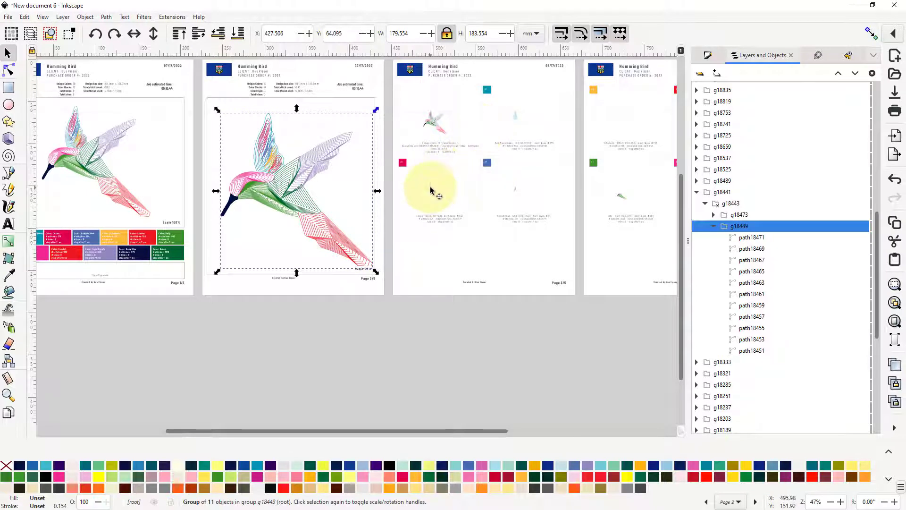
Select the cerise stitch path inside block #2 on page 3 and enlarge it proportionally to about 20 × 62 mm.
{"action": "scroll", "coordinate": [429, 189], "scroll_direction": "up", "scroll_amount": 5}
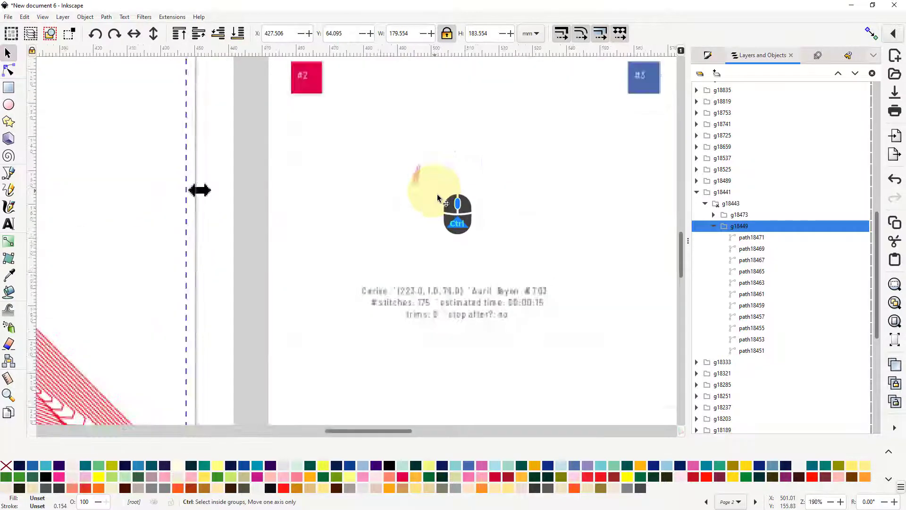
{"action": "scroll", "coordinate": [423, 168], "scroll_direction": "up", "scroll_amount": 2}
{"action": "scroll", "coordinate": [420, 189], "scroll_direction": "down", "scroll_amount": 4}
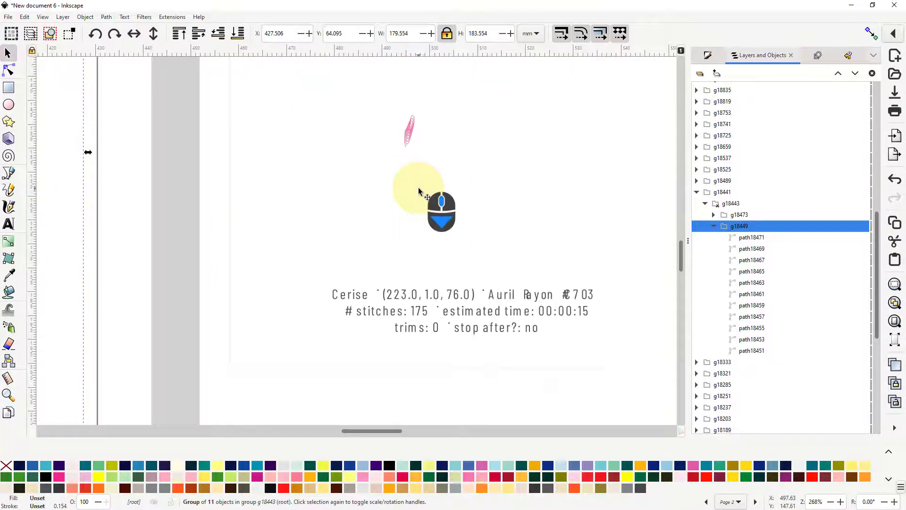
{"action": "scroll", "coordinate": [419, 147], "scroll_direction": "up", "scroll_amount": 4}
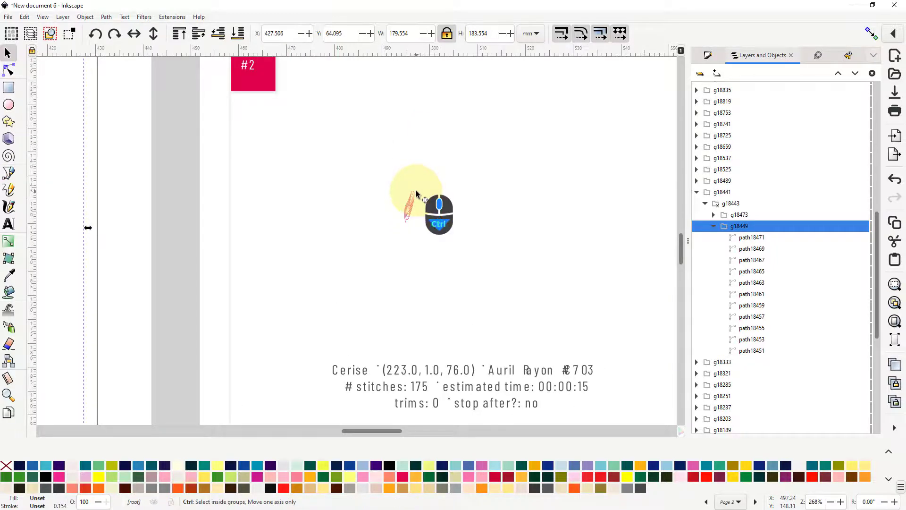
{"action": "scroll", "coordinate": [416, 196], "scroll_direction": "down", "scroll_amount": 3, "text": "ctrl"}
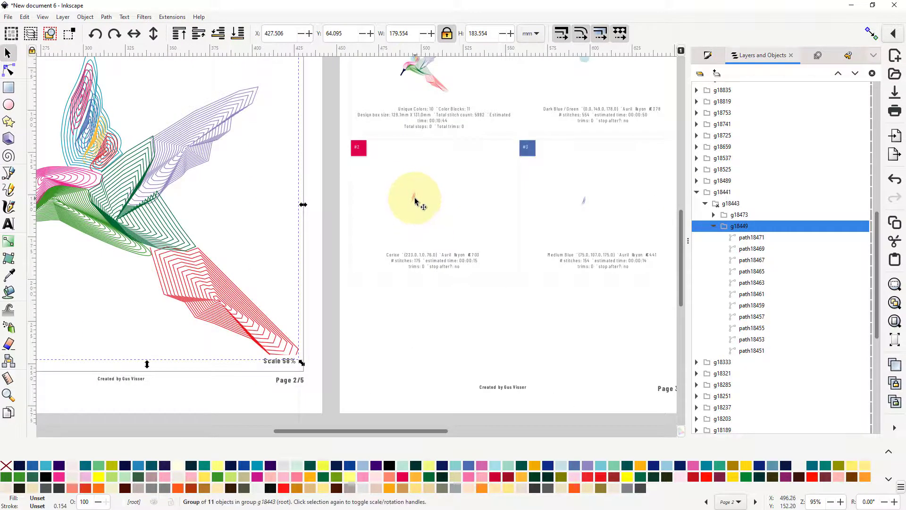
{"action": "left_click", "coordinate": [416, 200]}
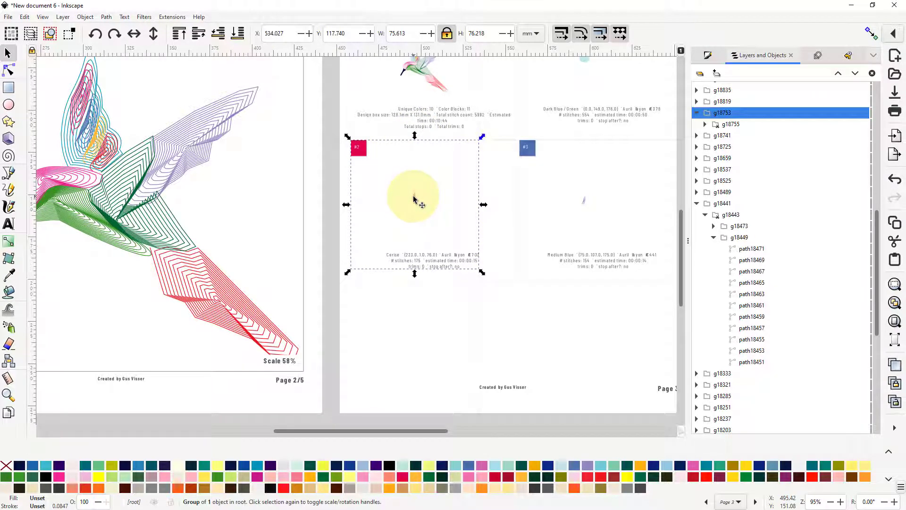
{"action": "key", "text": "ctrl"}
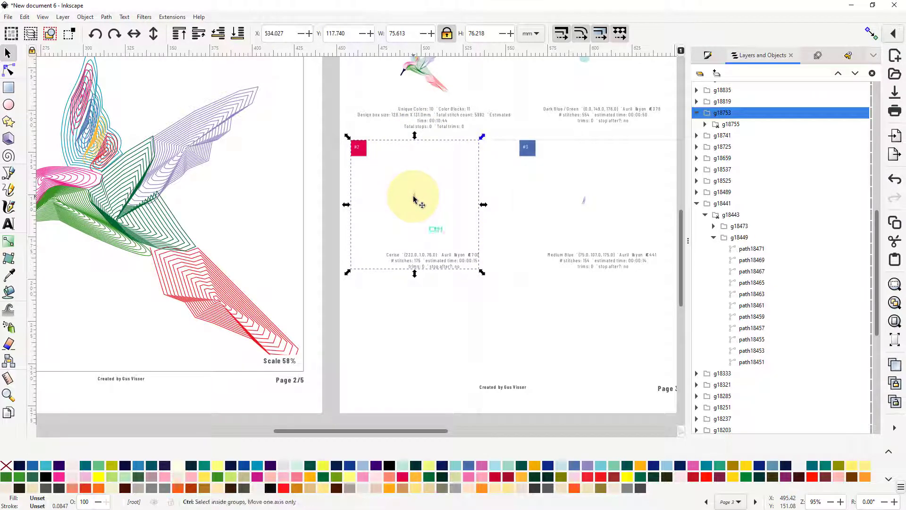
{"action": "left_click", "coordinate": [414, 198], "text": "ctrl"}
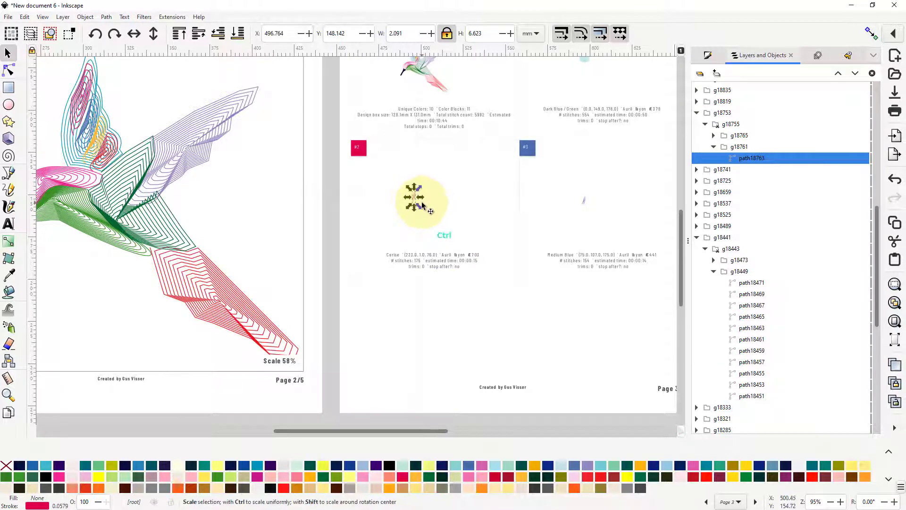
{"action": "left_click_drag", "start_coordinate": [419, 189], "coordinate": [486, 146]}
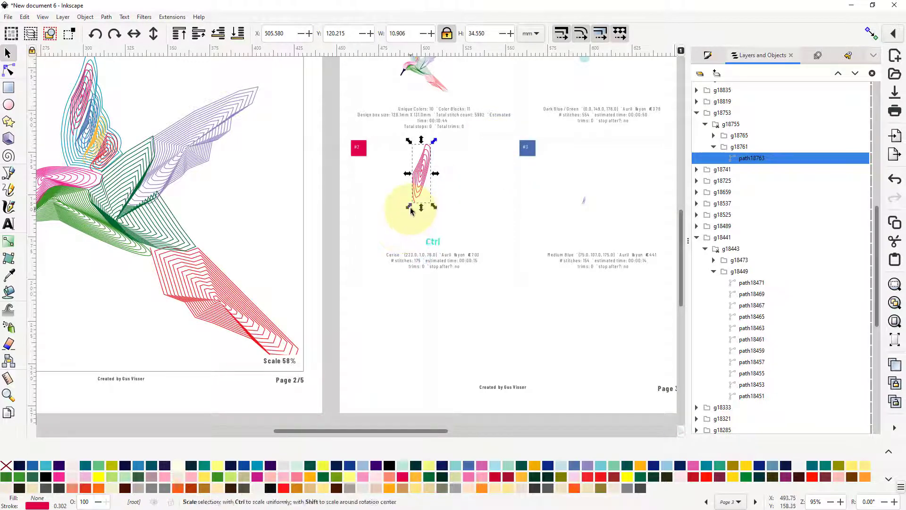
{"action": "left_click_drag", "start_coordinate": [409, 209], "coordinate": [368, 256]}
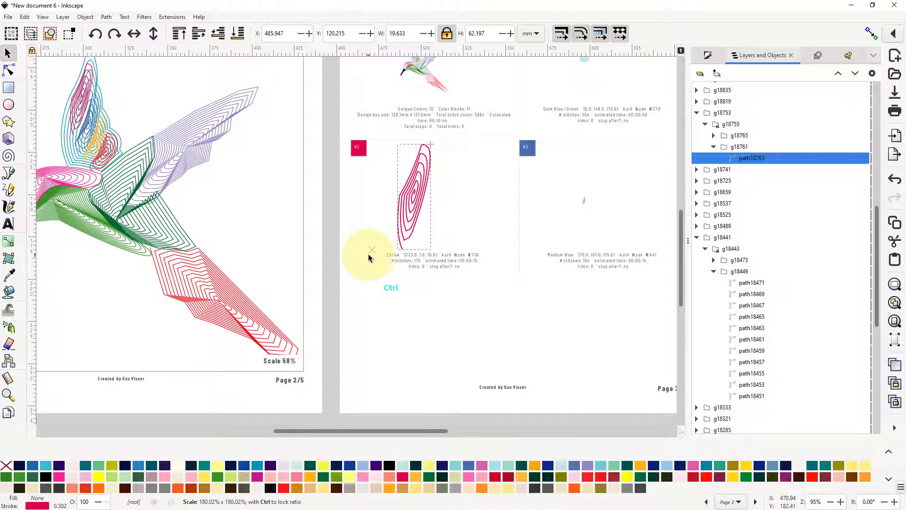
Select the medium blue stitch path inside block #3 on page 3 and enlarge it proportionally to about 22 × 56 mm.
{"action": "key", "text": "ctrl"}
{"action": "left_click", "coordinate": [584, 203], "text": "ctrl"}
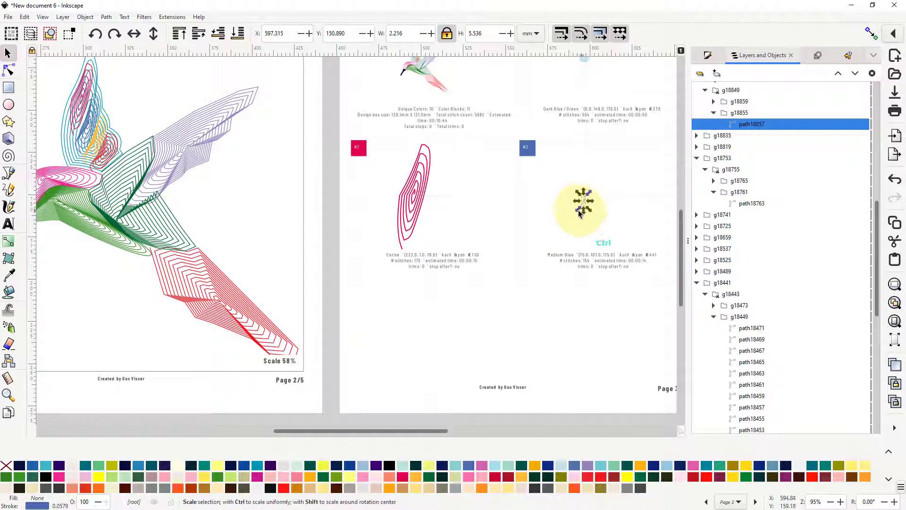
{"action": "left_click_drag", "start_coordinate": [578, 211], "coordinate": [634, 143]}
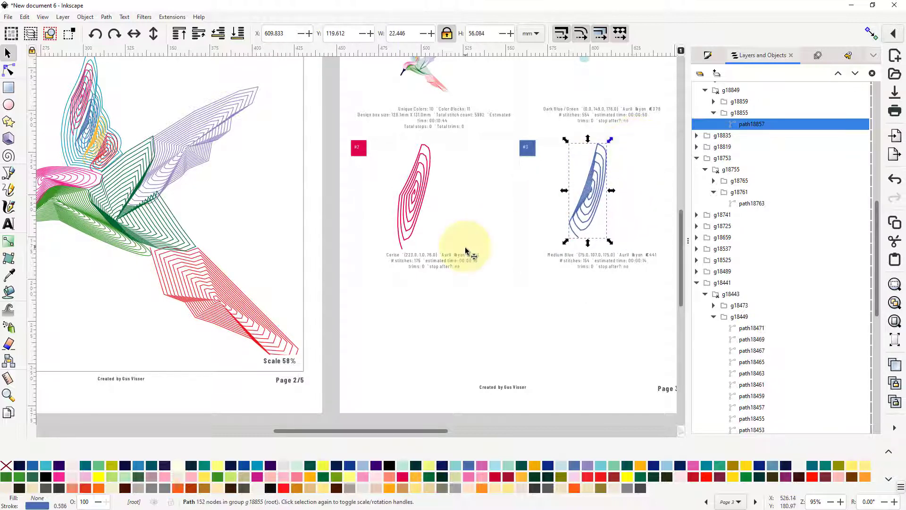
Select the red tail path in the first block of page 5, enlarge it to about 52 × 39 mm and fit it within the block.
{"action": "scroll", "coordinate": [472, 283], "scroll_direction": "down", "scroll_amount": 3, "text": "ctrl"}
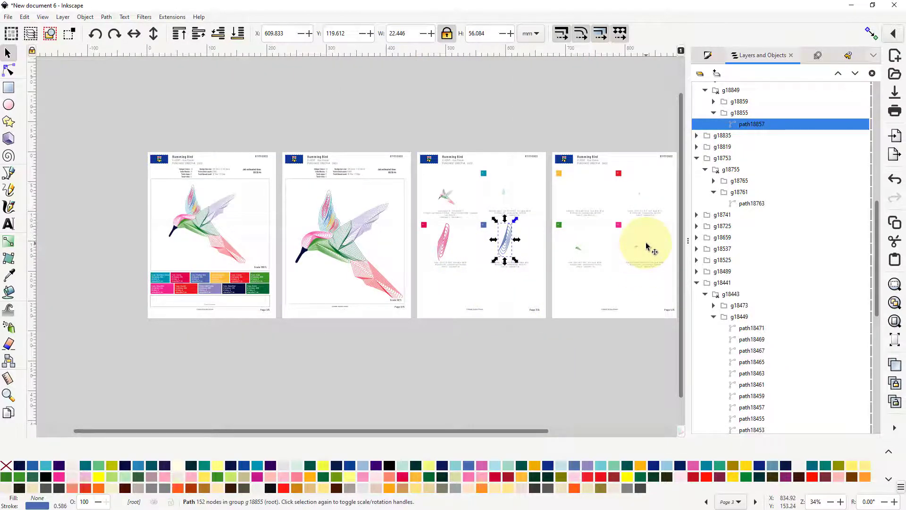
{"action": "left_click_drag", "start_coordinate": [646, 246], "coordinate": [451, 249]}
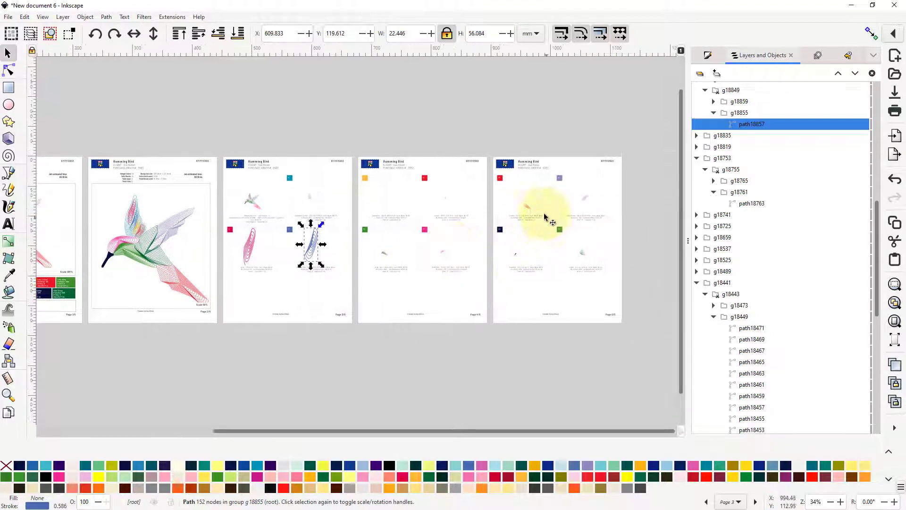
{"action": "key", "text": "ctrl"}
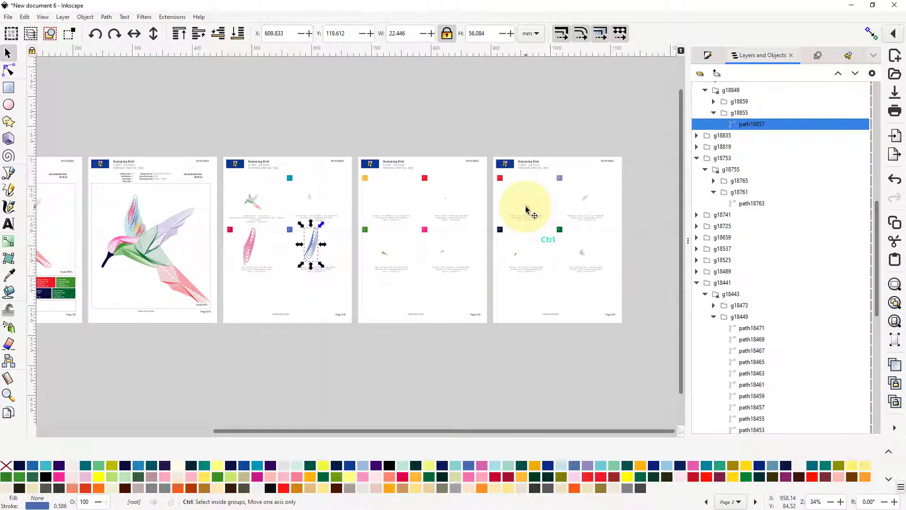
{"action": "left_click", "coordinate": [527, 208], "text": "ctrl"}
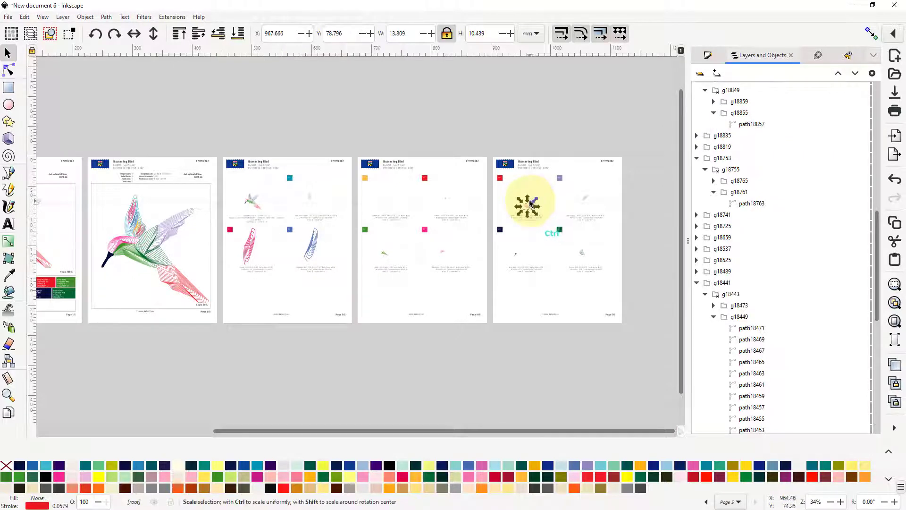
{"action": "mouse_move", "coordinate": [532, 200]}
{"action": "left_mouse_down"}
{"action": "mouse_move", "coordinate": [554, 174]}
{"action": "mouse_move", "coordinate": [528, 200]}
{"action": "mouse_move", "coordinate": [519, 191]}
{"action": "left_mouse_up"}
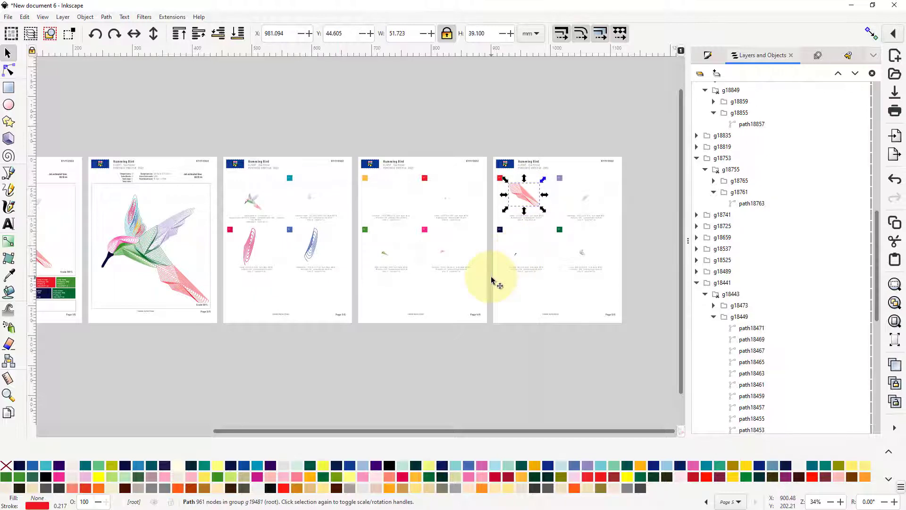
Select the white background group framing the hummingbird on page 2 and remove its fill.
{"action": "key", "text": "ctrl"}
{"action": "scroll", "coordinate": [506, 241], "scroll_direction": "down", "scroll_amount": 1}
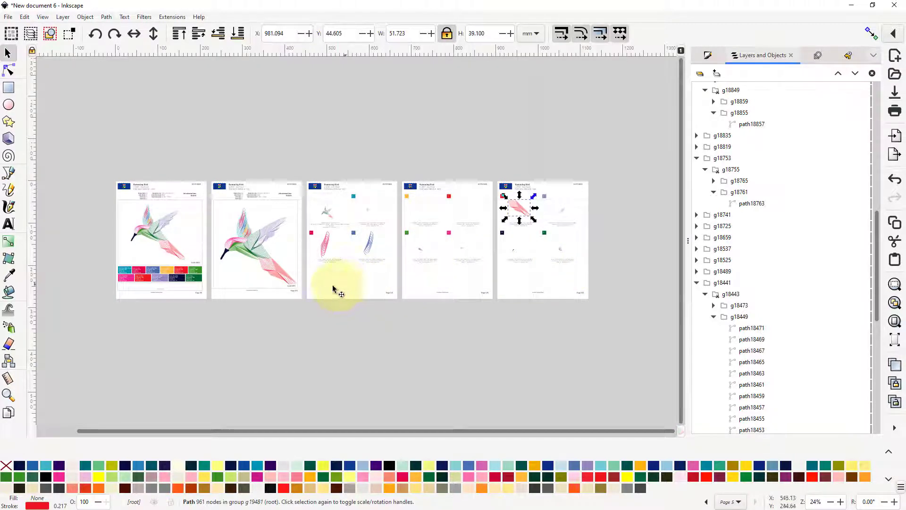
{"action": "scroll", "coordinate": [290, 278], "scroll_direction": "up", "scroll_amount": 2, "text": "ctrl"}
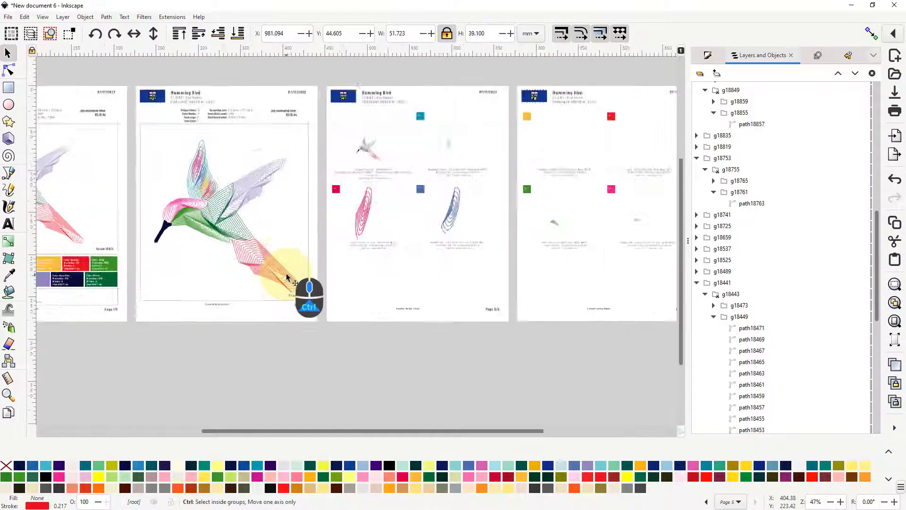
{"action": "scroll", "coordinate": [287, 278], "scroll_direction": "up", "scroll_amount": 1, "text": "ctrl"}
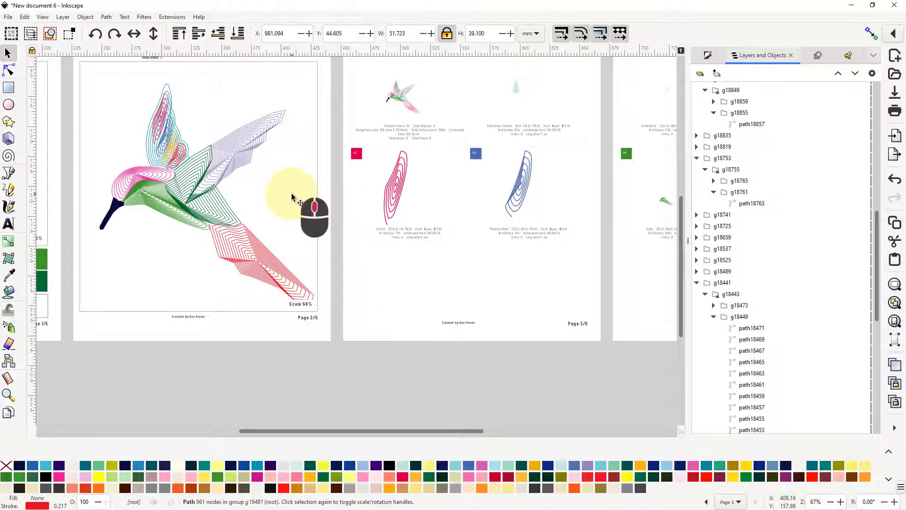
{"action": "scroll", "coordinate": [292, 196], "scroll_direction": "left", "scroll_amount": 5, "text": "shift"}
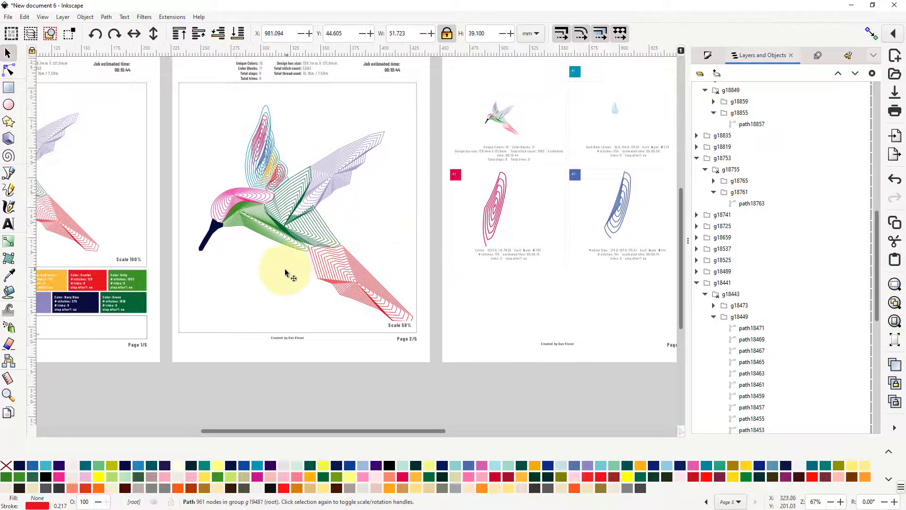
{"action": "left_click", "coordinate": [268, 270]}
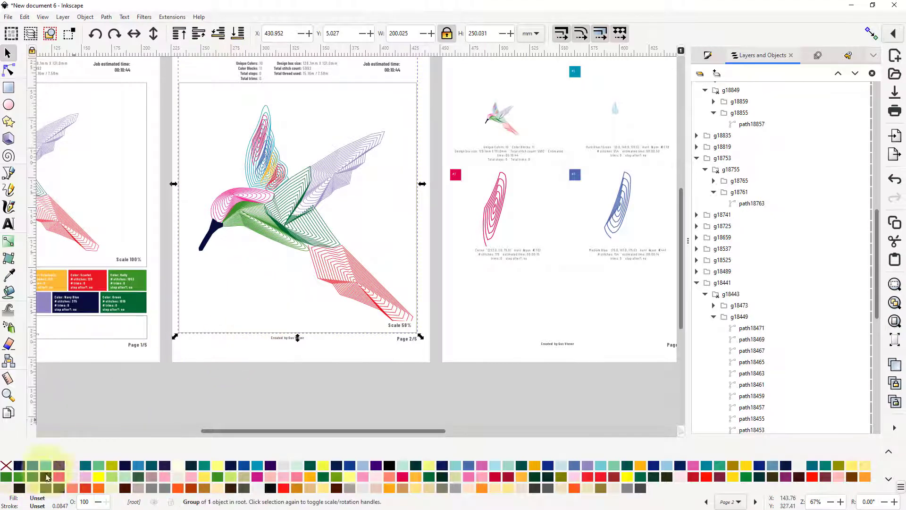
{"action": "left_click", "coordinate": [5, 466]}
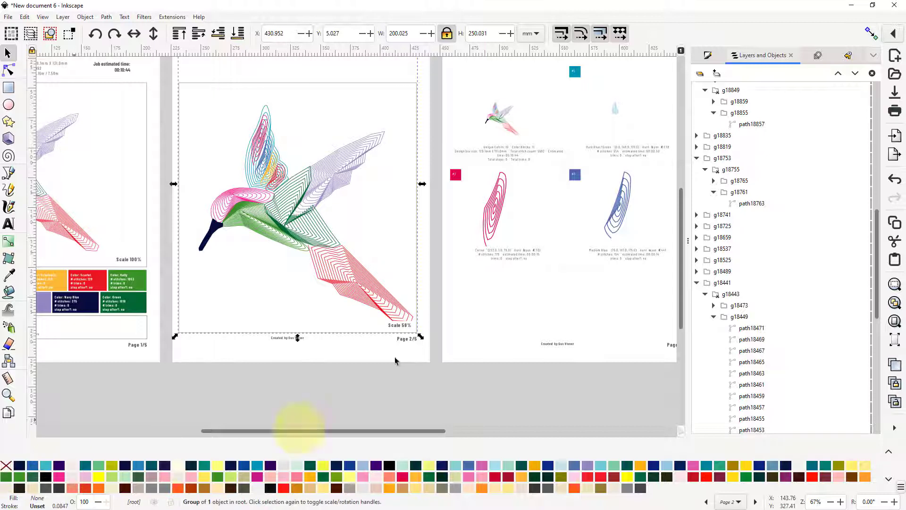
Select the full-page background group behind the page 2 hummingbird, remove its fill and deselect it.
{"action": "left_click", "coordinate": [270, 282]}
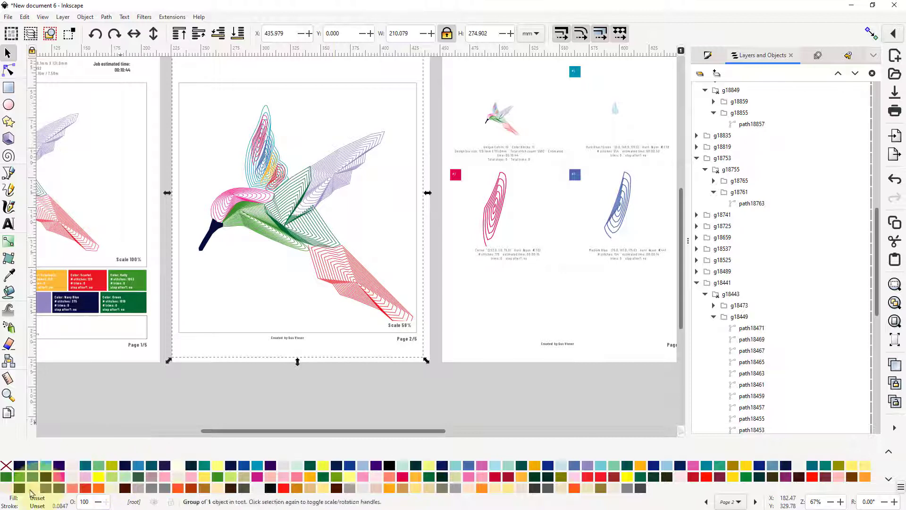
{"action": "left_click", "coordinate": [6, 466]}
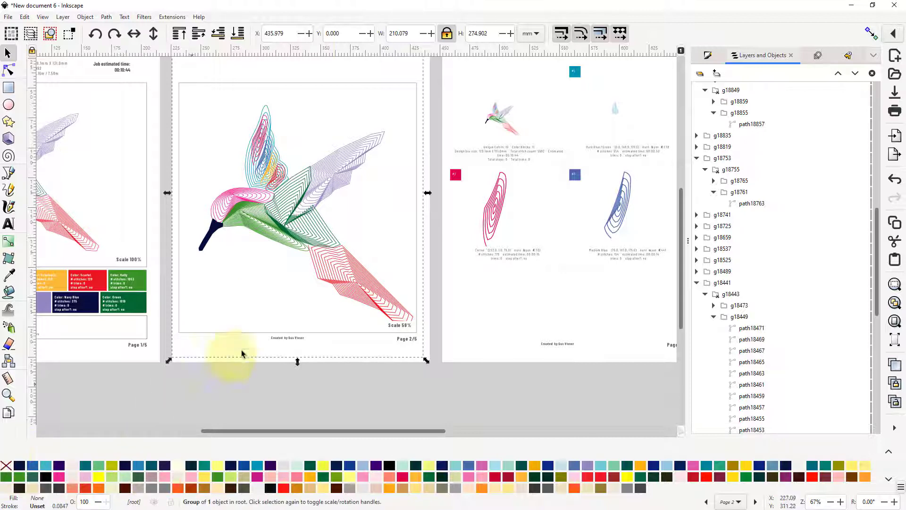
{"action": "key", "text": "Escape"}
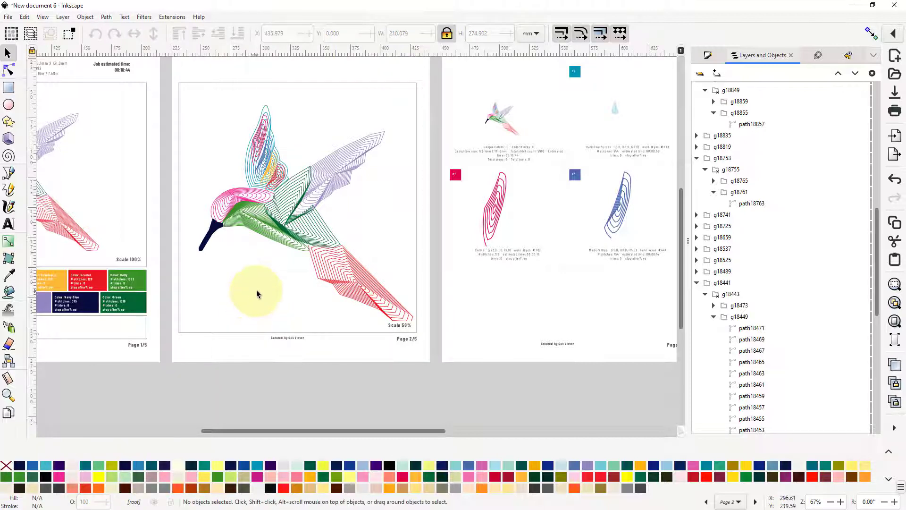
{"action": "left_click", "coordinate": [258, 294]}
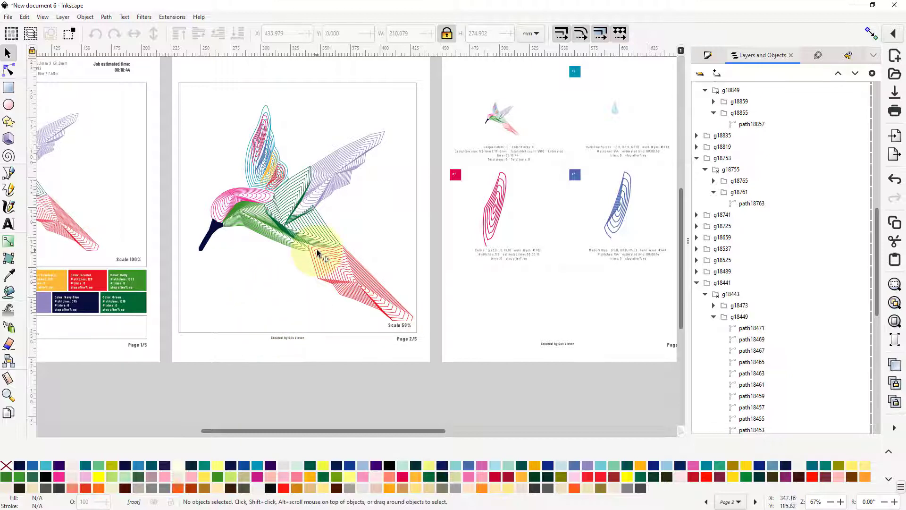
{"action": "left_click", "coordinate": [264, 288]}
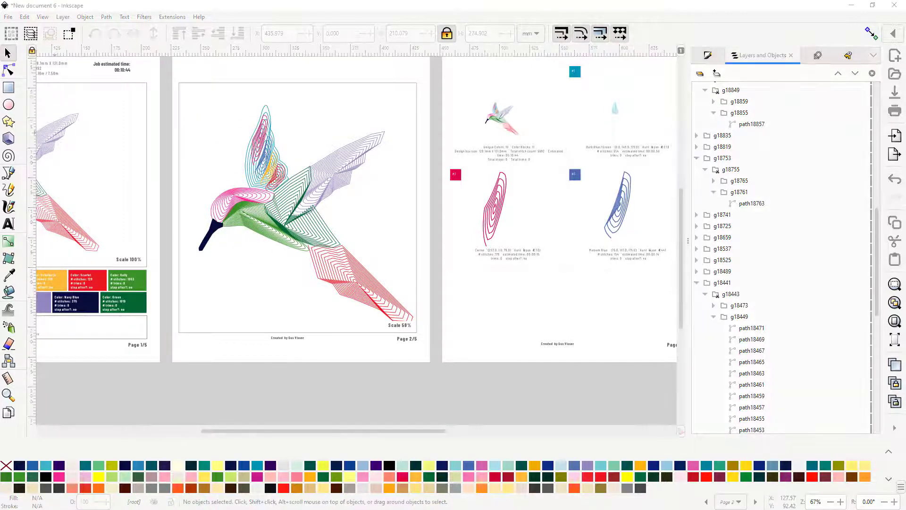
Import the burlap JPEG as an embedded image on page 2 and stretch it to about 204 × 233 mm to cover the artwork.
{"action": "left_click_drag", "start_coordinate": [1, 290], "coordinate": [253, 263]}
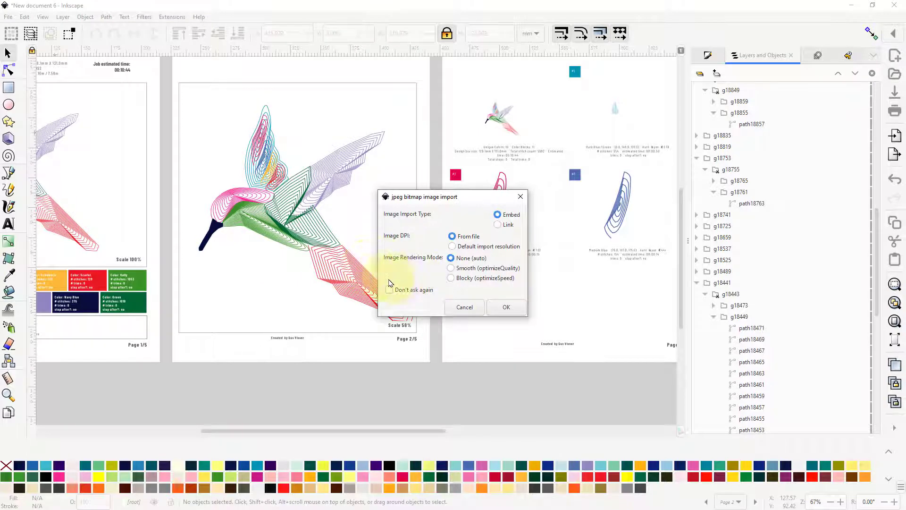
{"action": "left_click", "coordinate": [510, 309]}
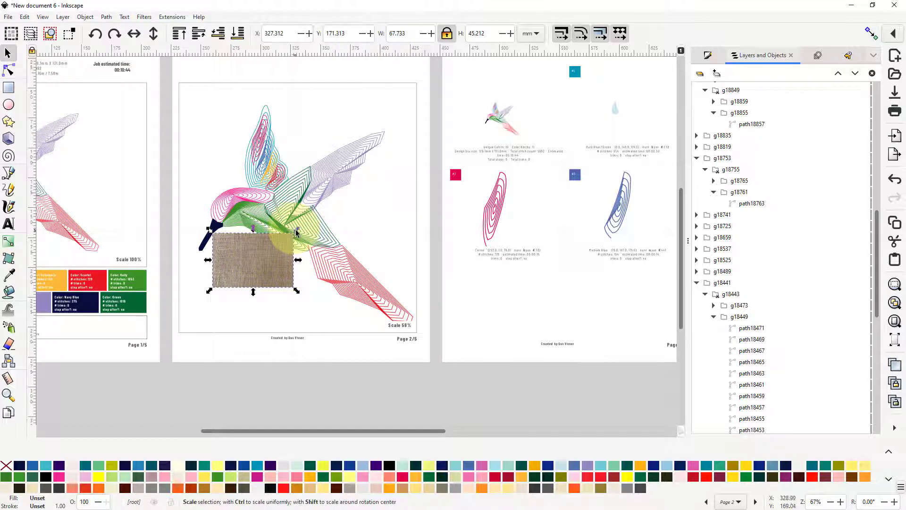
{"action": "left_click_drag", "start_coordinate": [296, 231], "coordinate": [419, 75]}
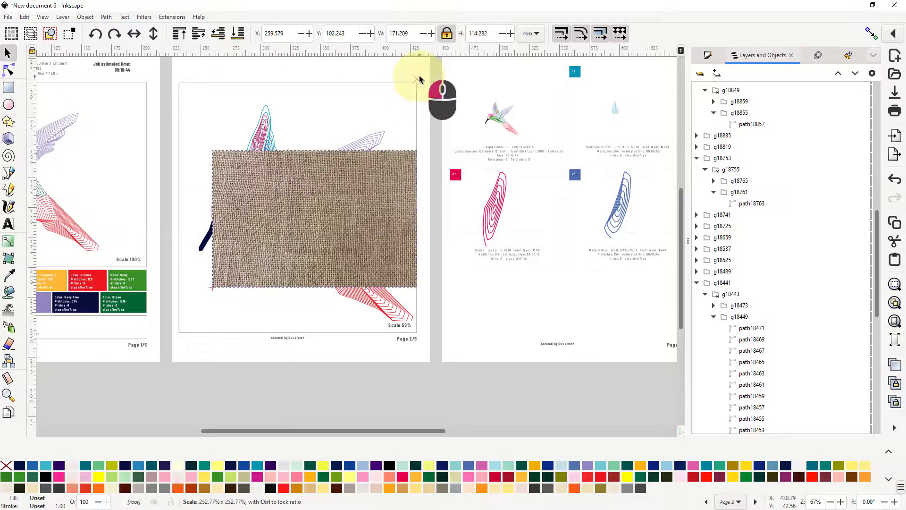
{"action": "left_click_drag", "start_coordinate": [211, 150], "coordinate": [167, 59]}
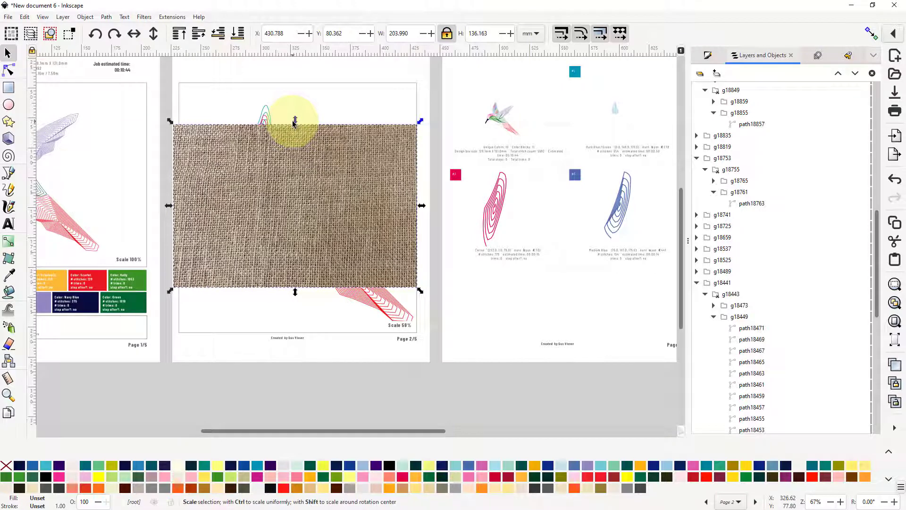
{"action": "left_click_drag", "start_coordinate": [295, 124], "coordinate": [297, 69]}
{"action": "left_click", "coordinate": [301, 273]}
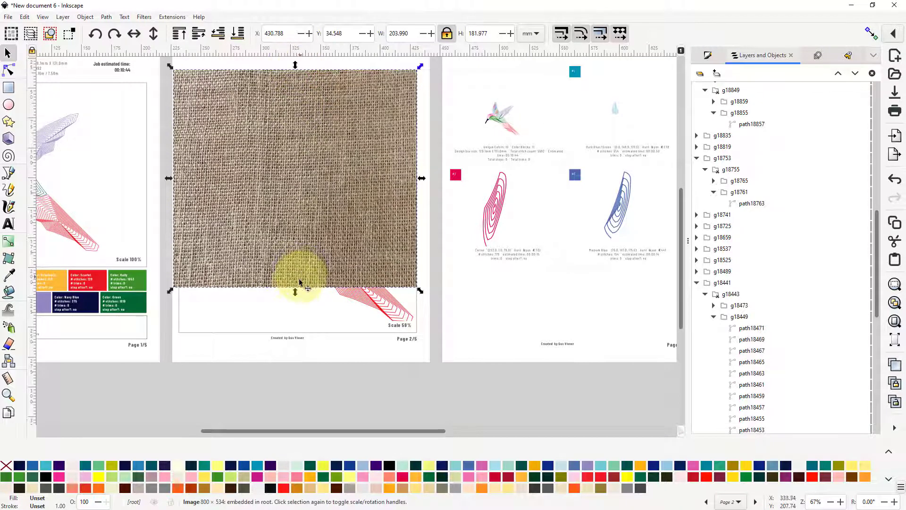
{"action": "left_click_drag", "start_coordinate": [296, 292], "coordinate": [299, 354]}
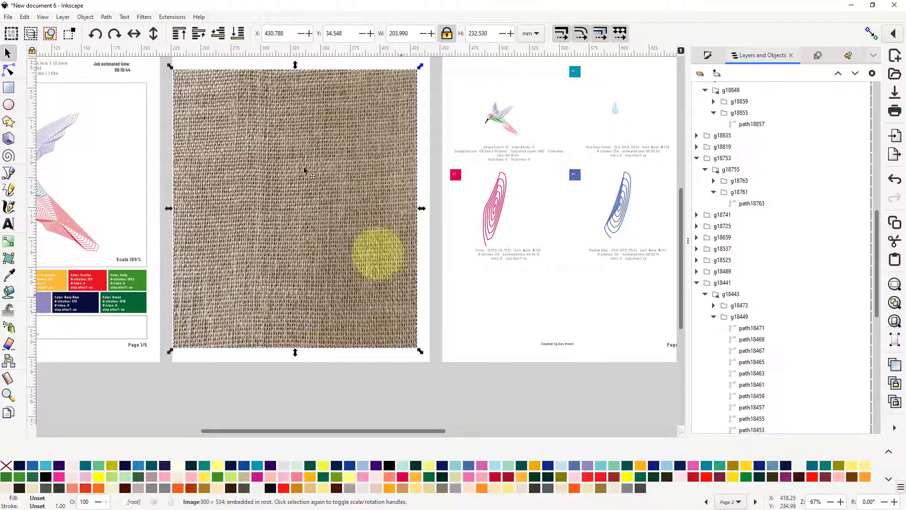
Lower the burlap image in the stacking order until it lies behind the page 2 hummingbird, and inspect the stitches up close.
{"action": "left_click", "coordinate": [218, 34]}
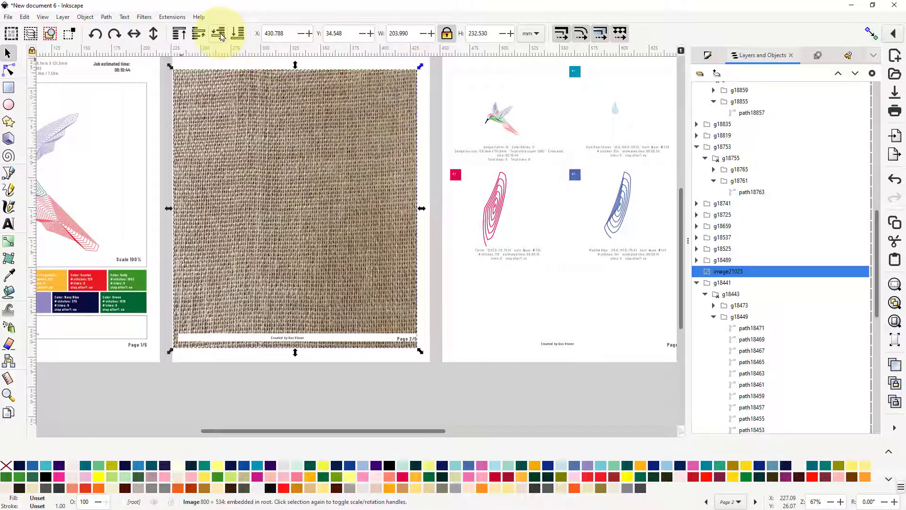
{"action": "left_click", "coordinate": [219, 33]}
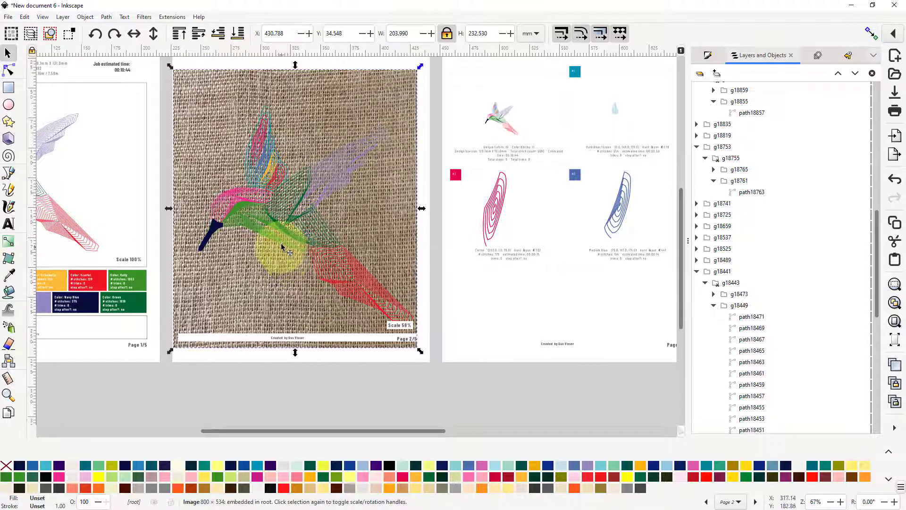
{"action": "key", "text": "ctrl"}
{"action": "scroll", "coordinate": [258, 234], "scroll_direction": "up", "scroll_amount": 2}
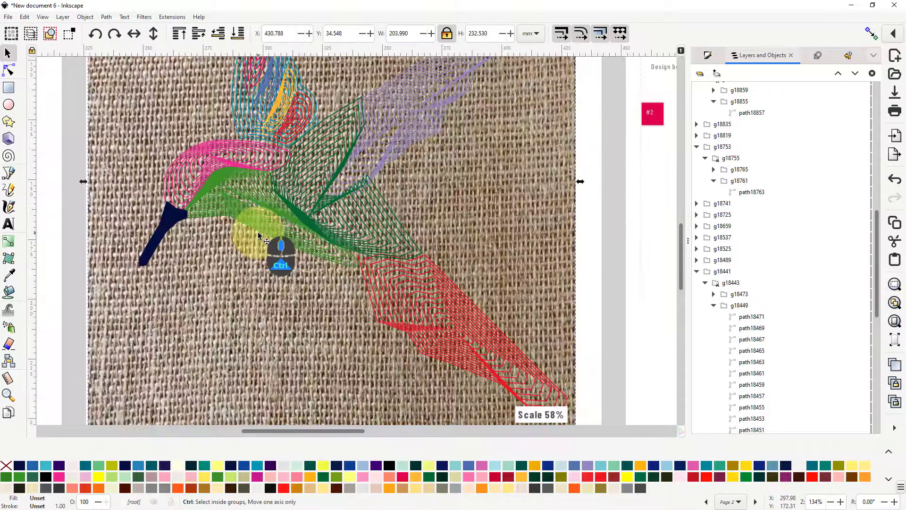
{"action": "scroll", "coordinate": [266, 234], "scroll_direction": "down", "scroll_amount": 2}
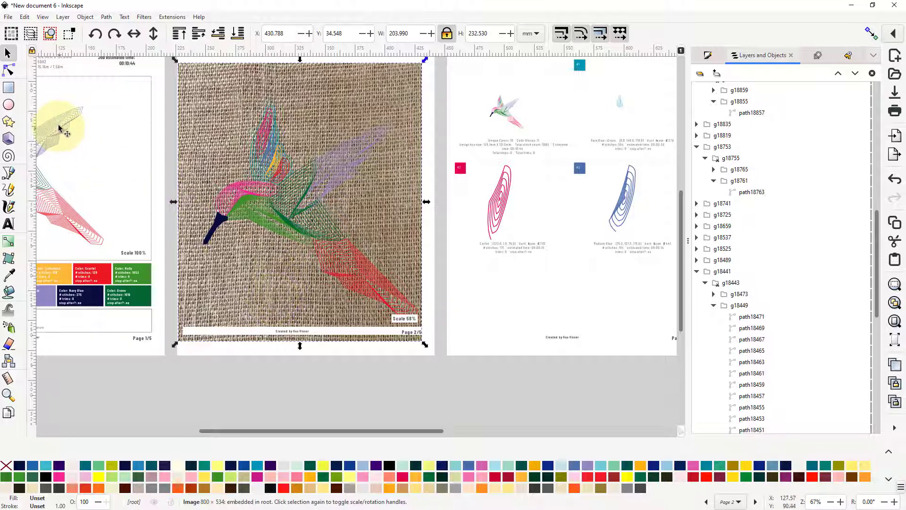
Draw a rectangle about 189 × 211 mm over the burlap and hummingbird on page 2 and fill it with blue (3eb5c9).
{"action": "left_click", "coordinate": [8, 88]}
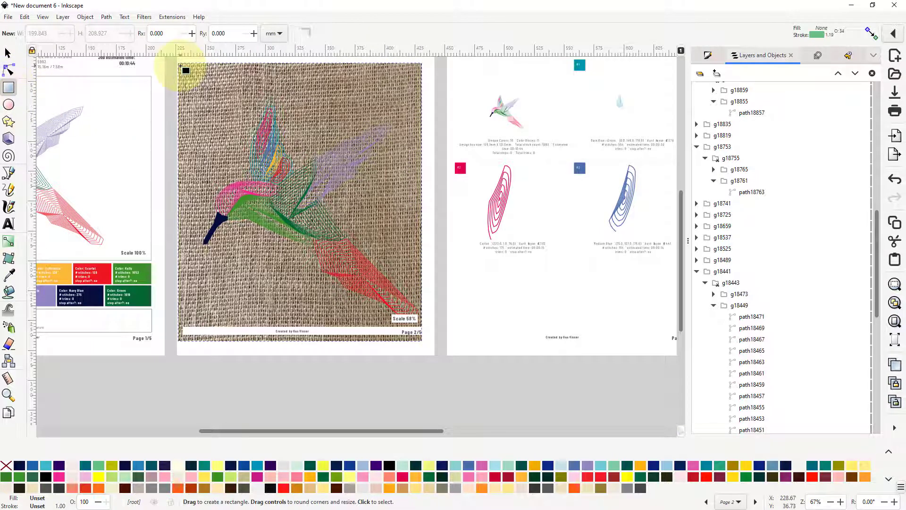
{"action": "left_click_drag", "start_coordinate": [181, 66], "coordinate": [423, 326]}
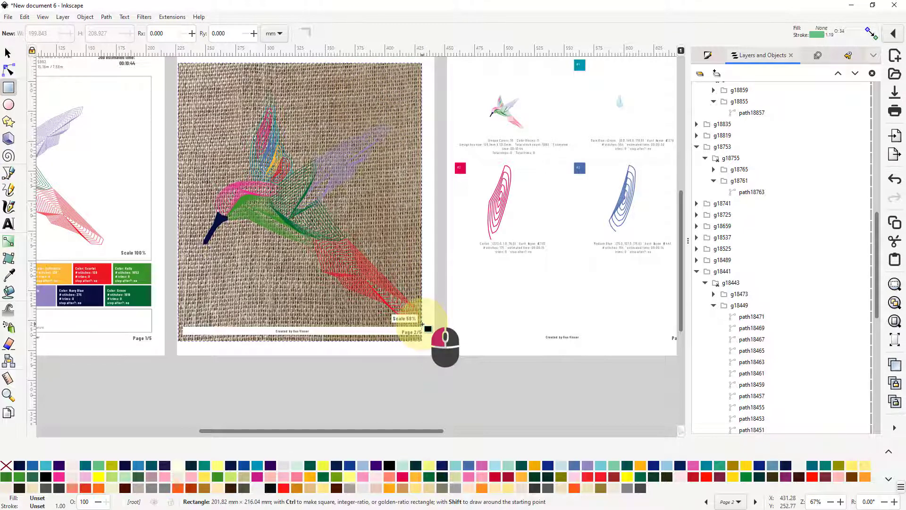
{"action": "left_click_drag", "start_coordinate": [417, 323], "coordinate": [407, 318]}
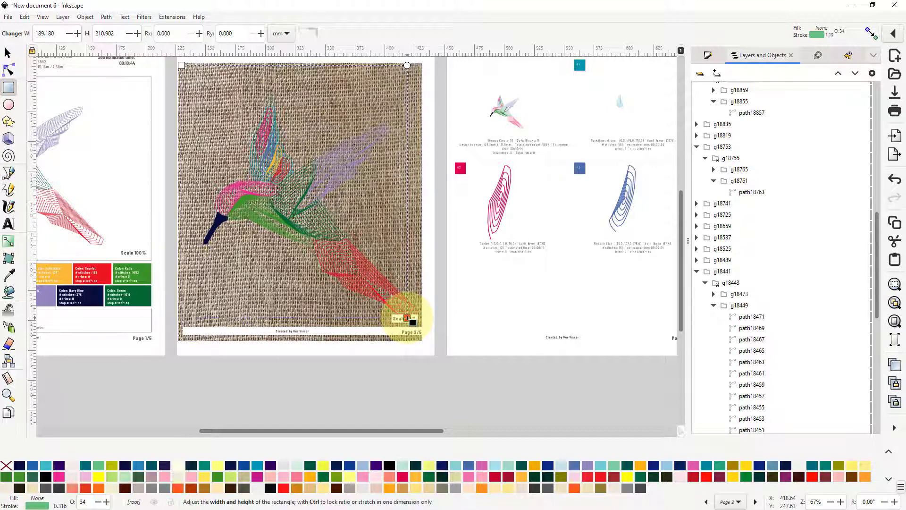
{"action": "left_click", "coordinate": [46, 470]}
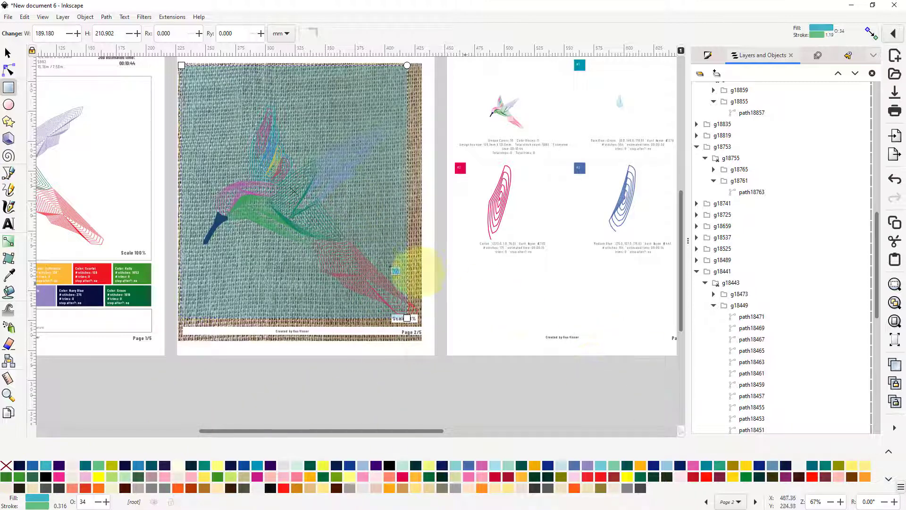
Try the overlay rectangle at 100% opacity and set it to about 36% so the burlap texture shows through.
{"action": "left_click", "coordinate": [709, 57]}
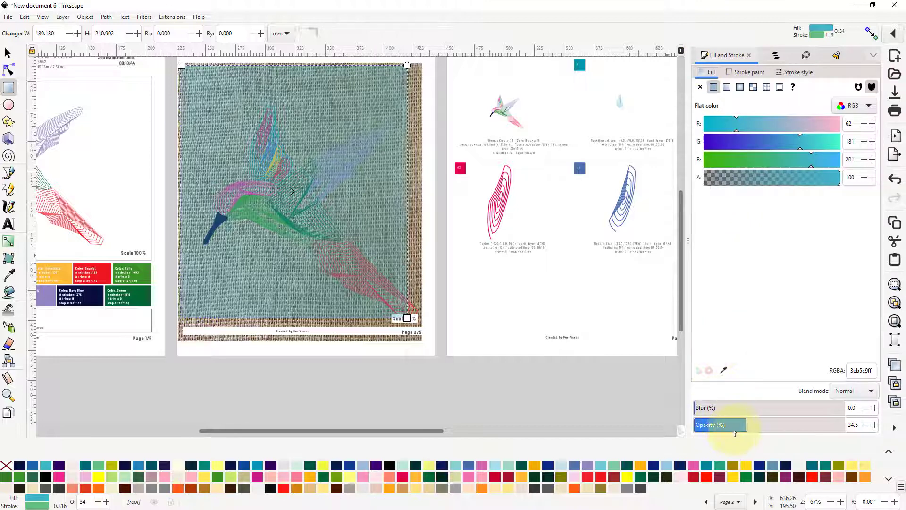
{"action": "left_click_drag", "start_coordinate": [744, 430], "coordinate": [852, 426]}
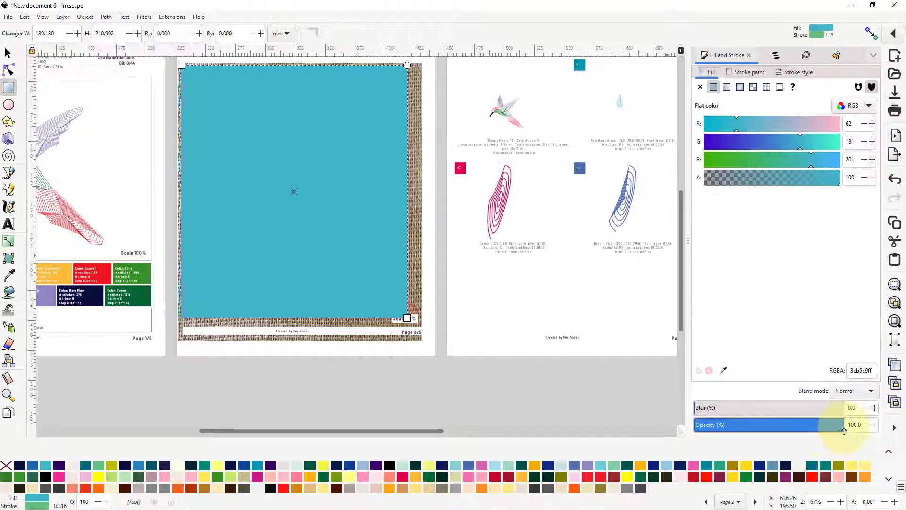
{"action": "left_click_drag", "start_coordinate": [844, 430], "coordinate": [746, 438]}
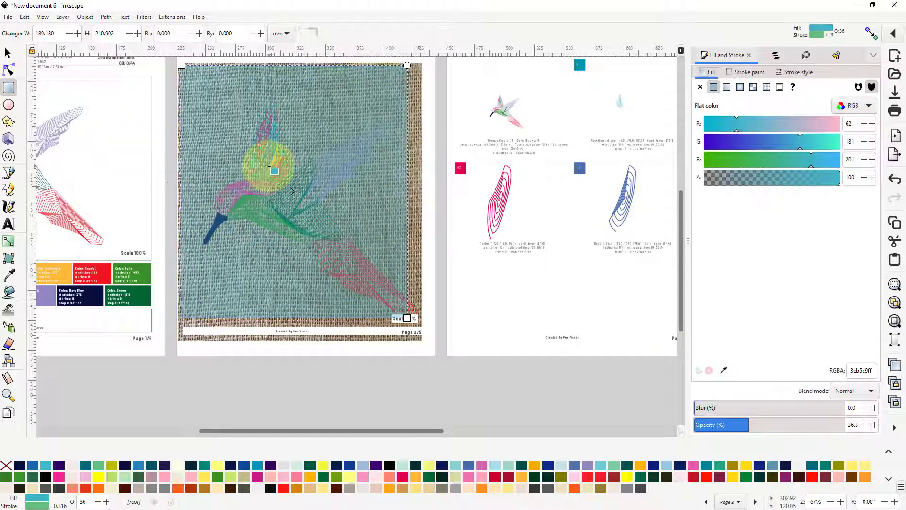
Try the pink fbbbcf and pale pink fee3e3 fills on the overlay rectangle.
{"action": "left_click", "coordinate": [284, 478]}
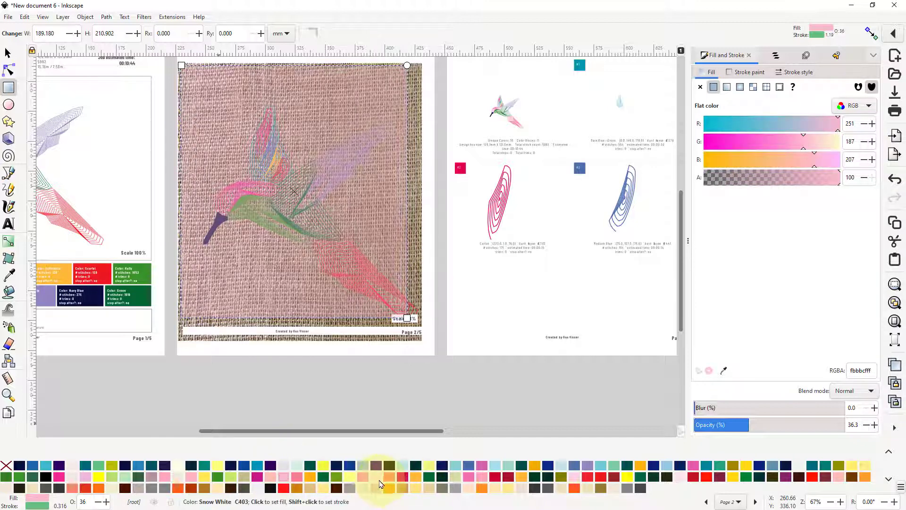
{"action": "left_click", "coordinate": [378, 479]}
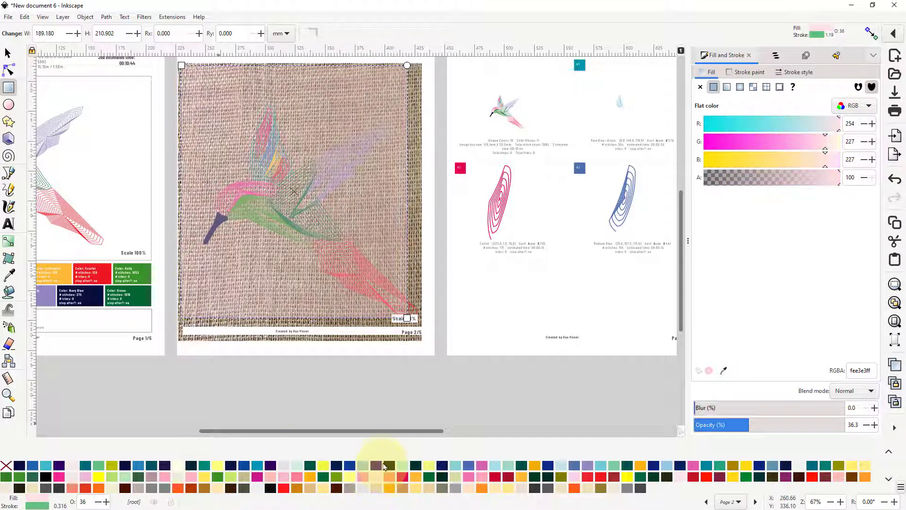
{"action": "left_click_drag", "start_coordinate": [382, 464], "coordinate": [417, 298]}
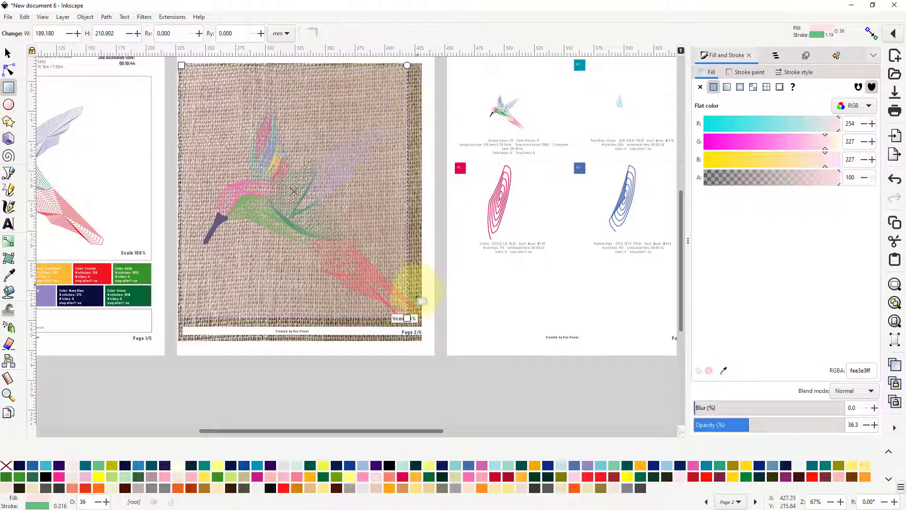
Fill the overlay rectangle with light grey (f2f2f2), inspect the tinted burlap up close and switch to the Selector tool.
{"action": "left_click", "coordinate": [801, 467]}
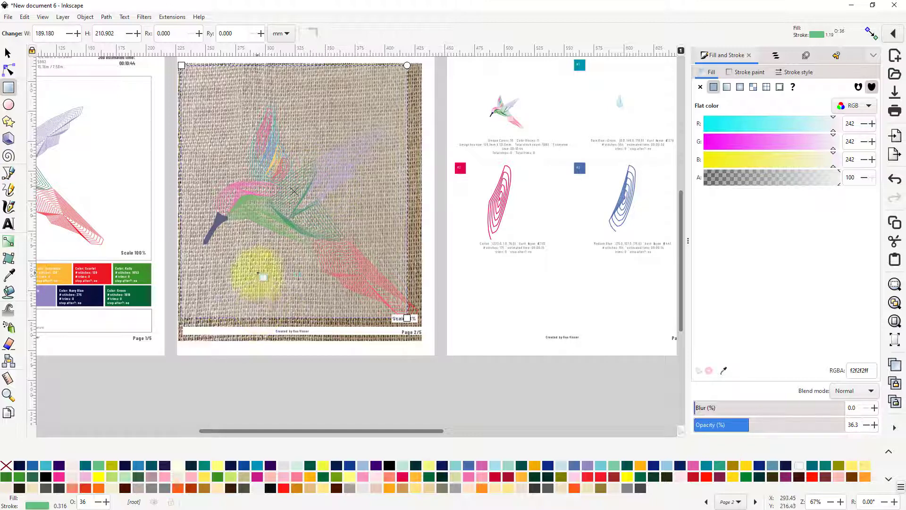
{"action": "scroll", "coordinate": [265, 181], "scroll_direction": "up", "scroll_amount": 2}
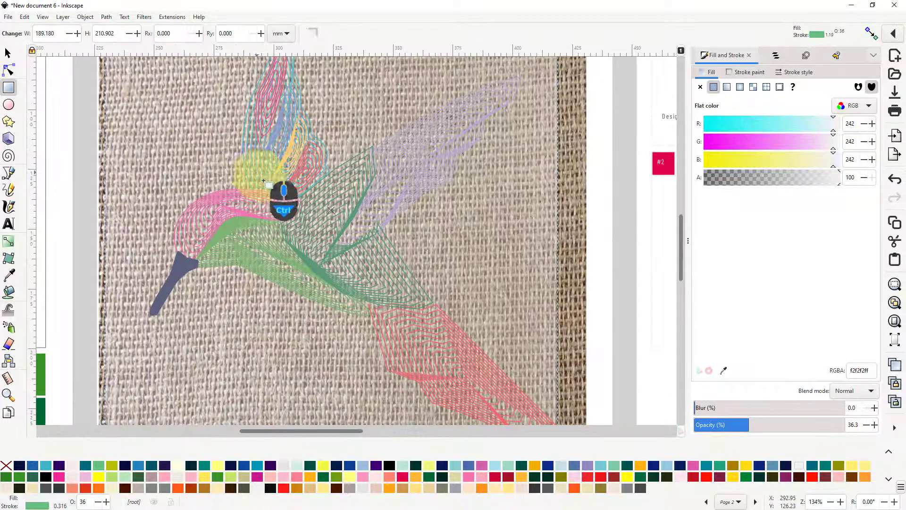
{"action": "scroll", "coordinate": [264, 181], "scroll_direction": "down", "scroll_amount": 2}
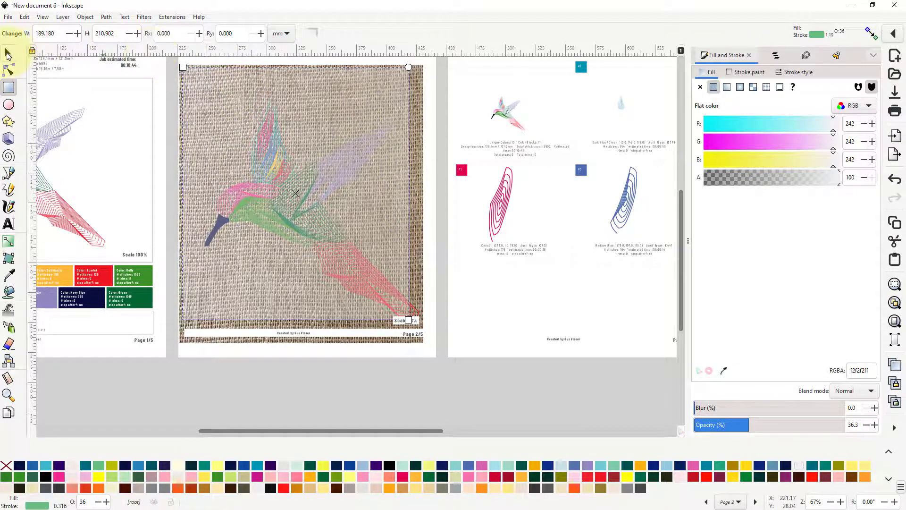
{"action": "left_click", "coordinate": [8, 54]}
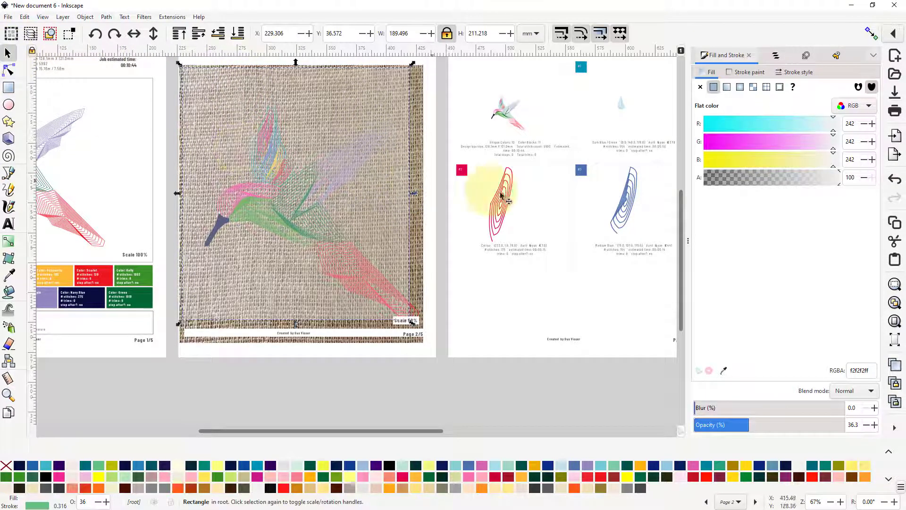
Resize the burlap image on page 2 to about 187 × 216 mm, bringing all four edges in around the hummingbird.
{"action": "left_click", "coordinate": [417, 171]}
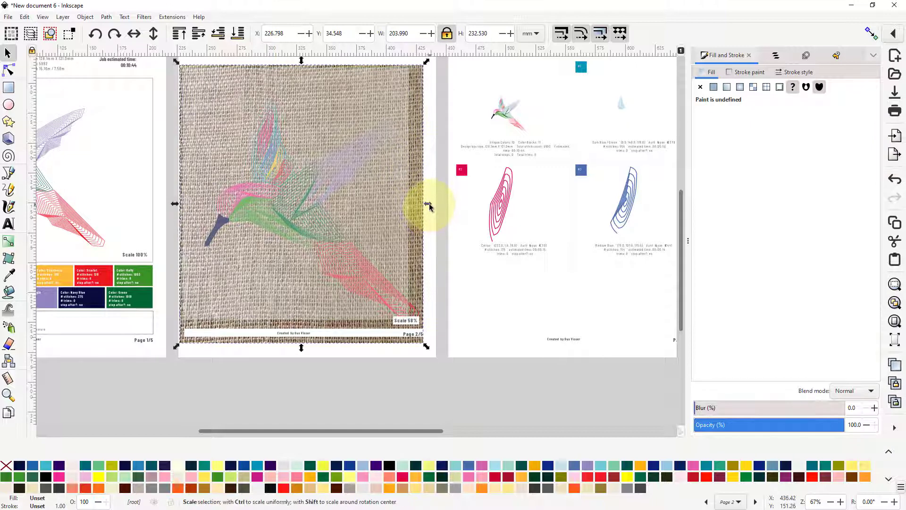
{"action": "left_click_drag", "start_coordinate": [427, 204], "coordinate": [411, 203]}
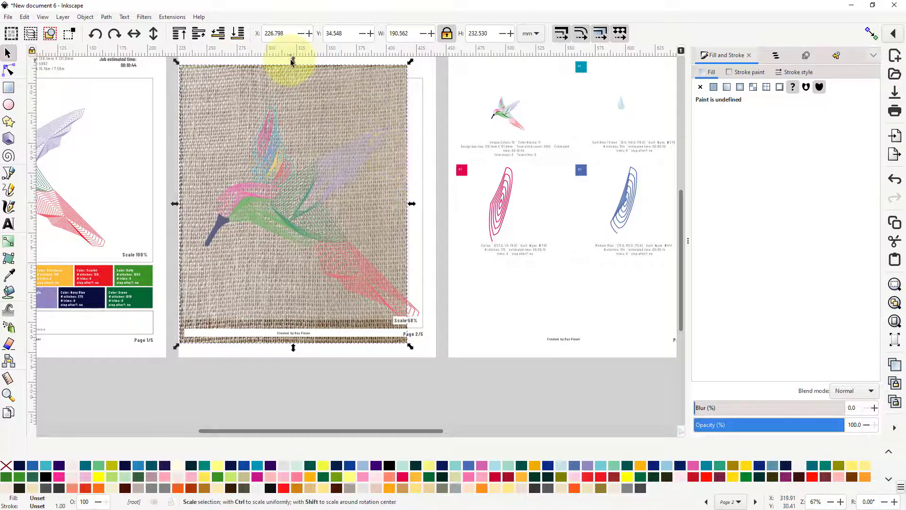
{"action": "left_click_drag", "start_coordinate": [294, 61], "coordinate": [294, 64]}
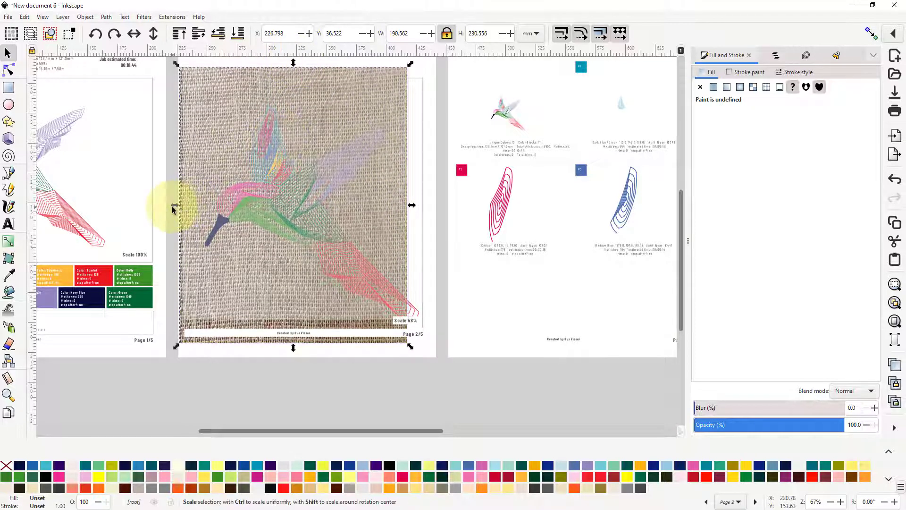
{"action": "left_click_drag", "start_coordinate": [174, 208], "coordinate": [177, 205]}
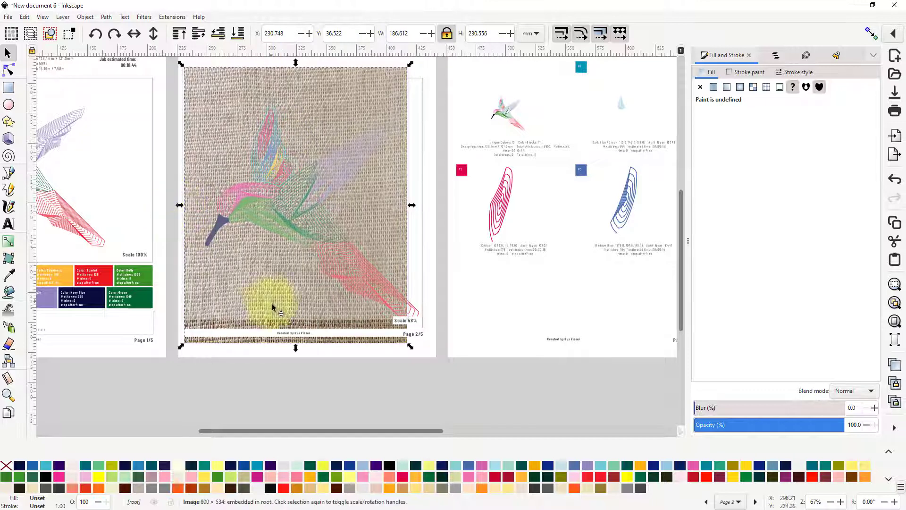
{"action": "left_click_drag", "start_coordinate": [293, 348], "coordinate": [296, 329]}
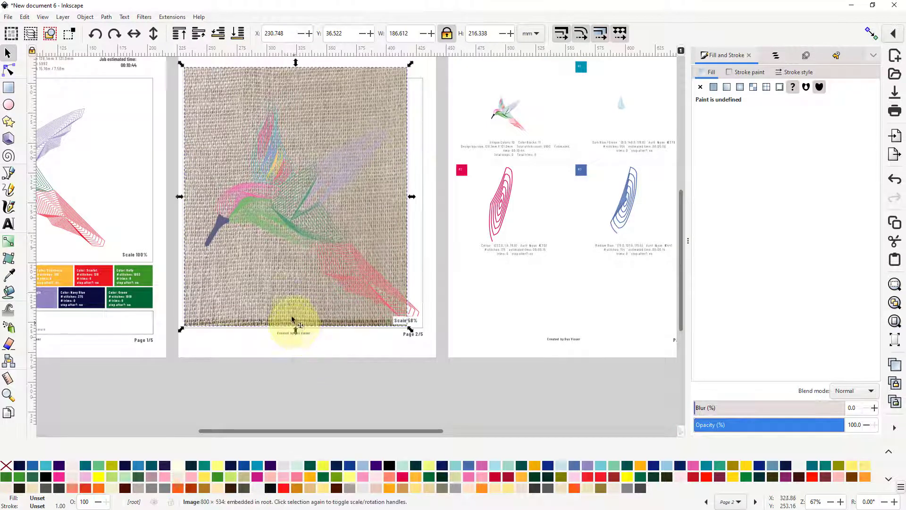
Extend the light grey overlay rectangle's height to about 216 mm to reach the burlap's lower edge, and inspect the texture up close.
{"action": "left_click", "coordinate": [286, 296]}
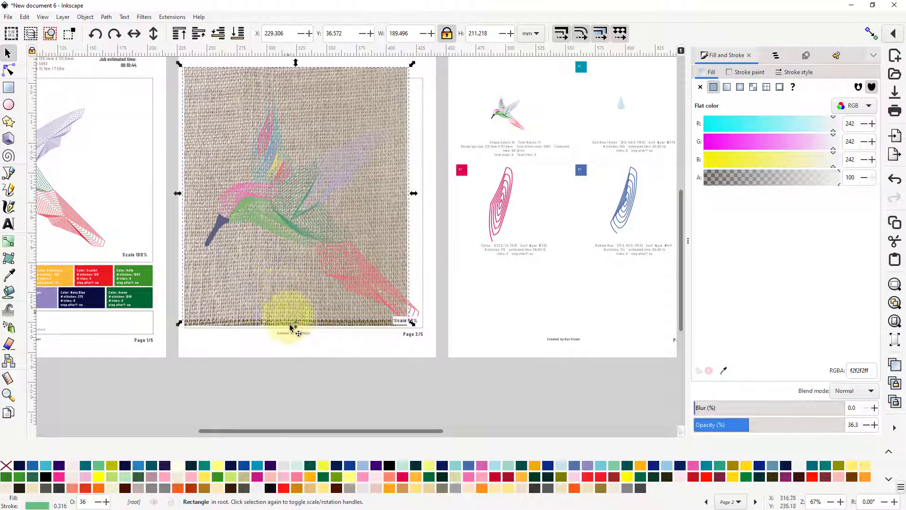
{"action": "left_click_drag", "start_coordinate": [296, 324], "coordinate": [295, 329]}
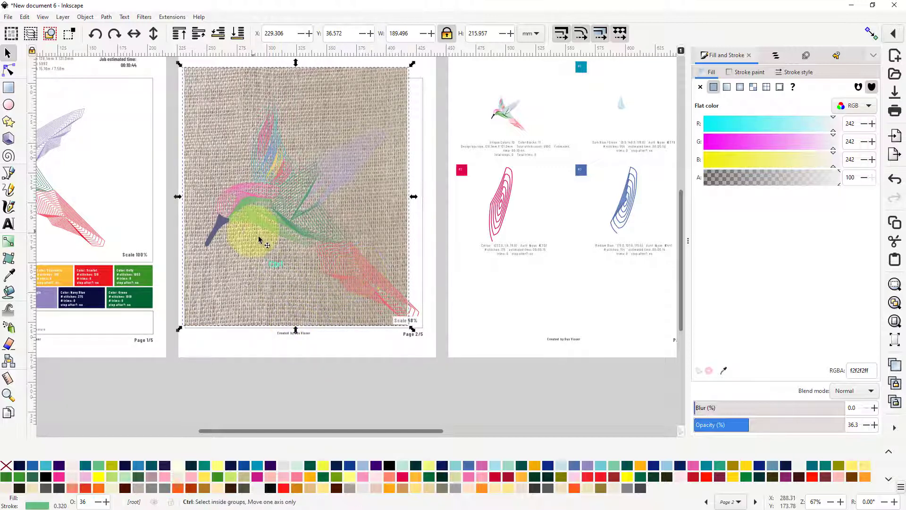
{"action": "scroll", "coordinate": [273, 175], "scroll_direction": "up", "scroll_amount": 2, "text": "ctrl"}
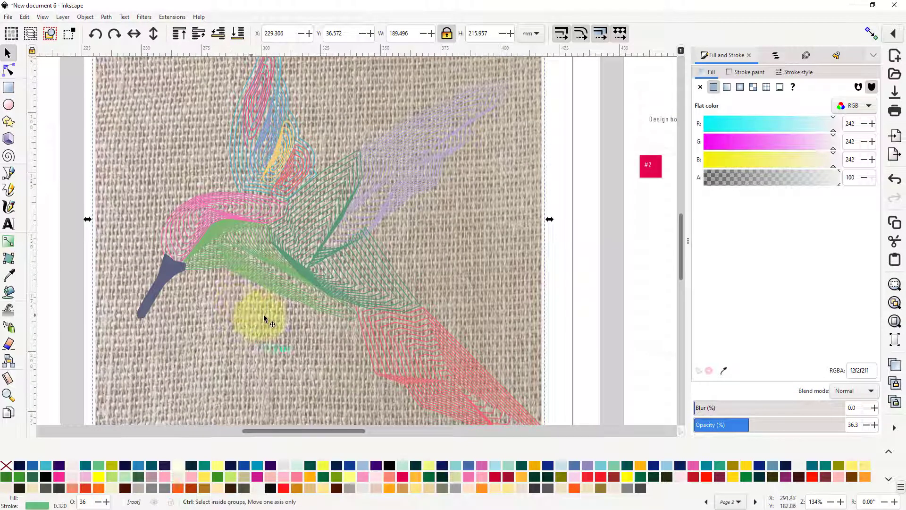
{"action": "scroll", "coordinate": [260, 326], "scroll_direction": "down", "scroll_amount": 3, "text": "ctrl"}
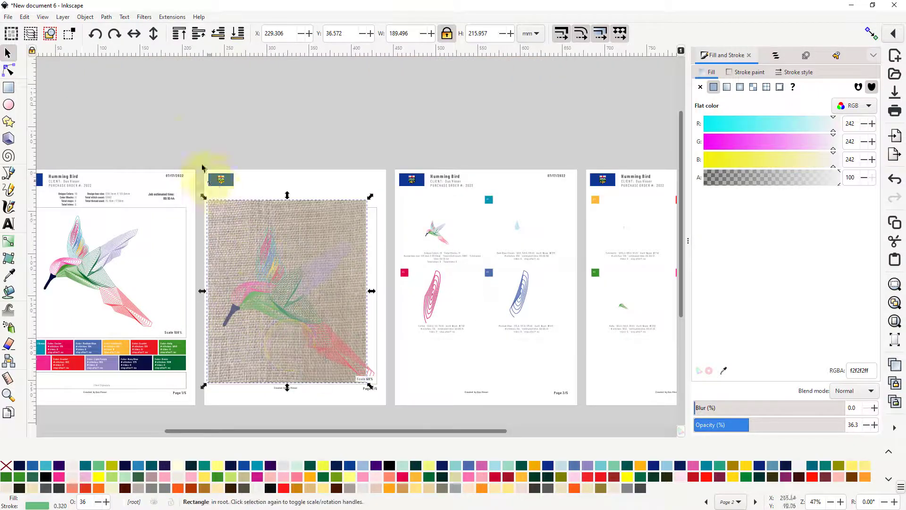
Remove the fill from the page 1 group and from the white page-size background object behind the hummingbird.
{"action": "left_click_drag", "start_coordinate": [224, 125], "coordinate": [344, 109]}
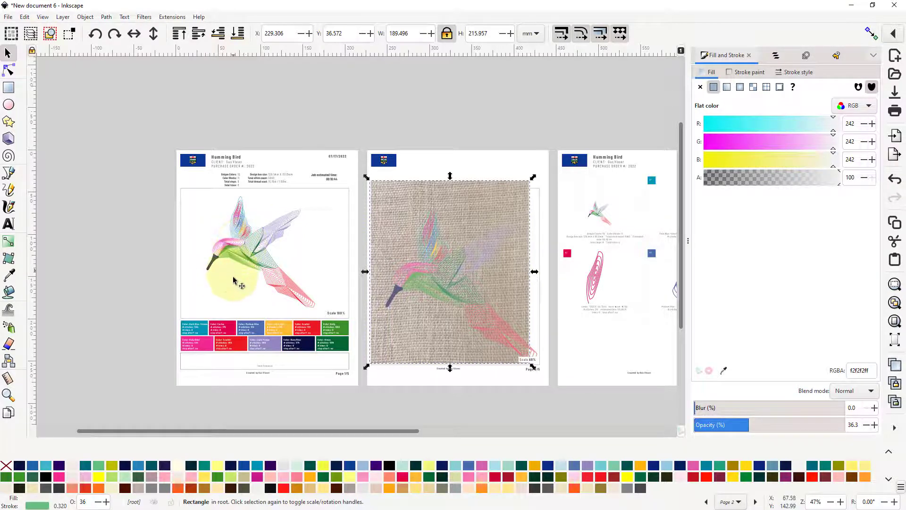
{"action": "left_click", "coordinate": [231, 287]}
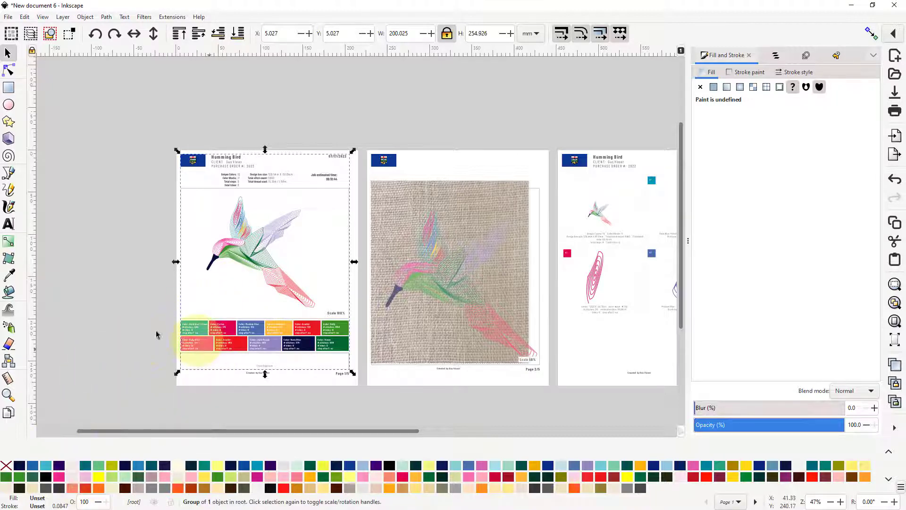
{"action": "left_click", "coordinate": [6, 467]}
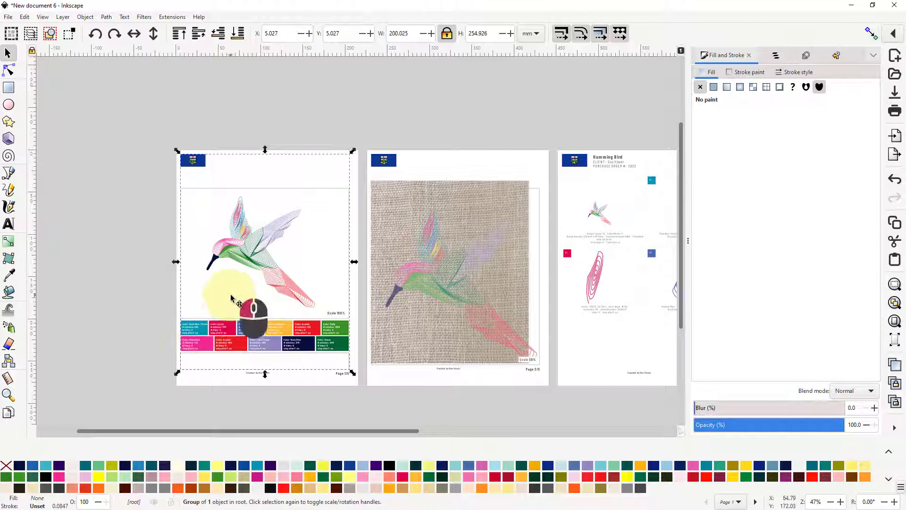
{"action": "left_click", "coordinate": [252, 312]}
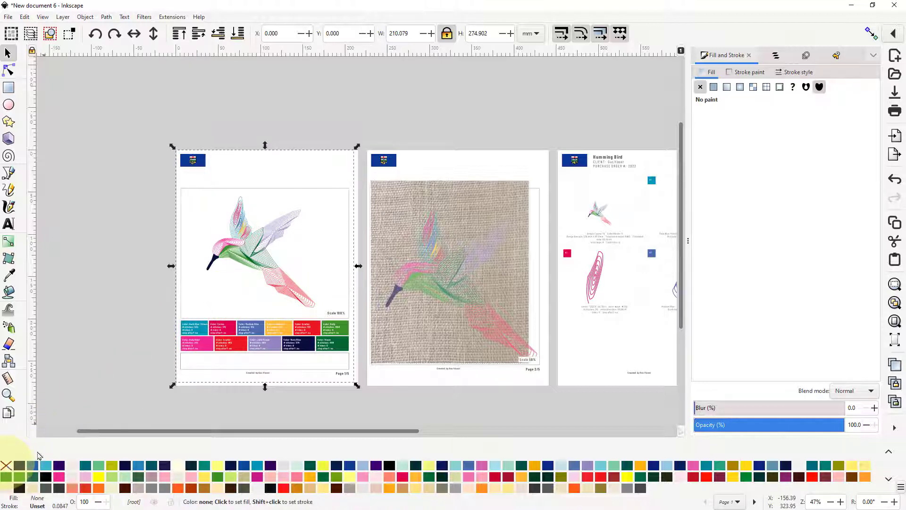
{"action": "left_click", "coordinate": [230, 293]}
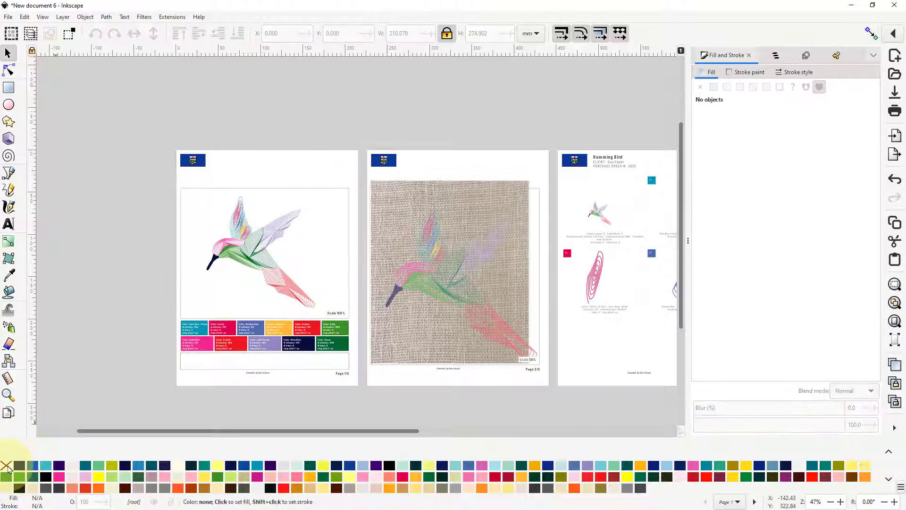
{"action": "left_click", "coordinate": [266, 301]}
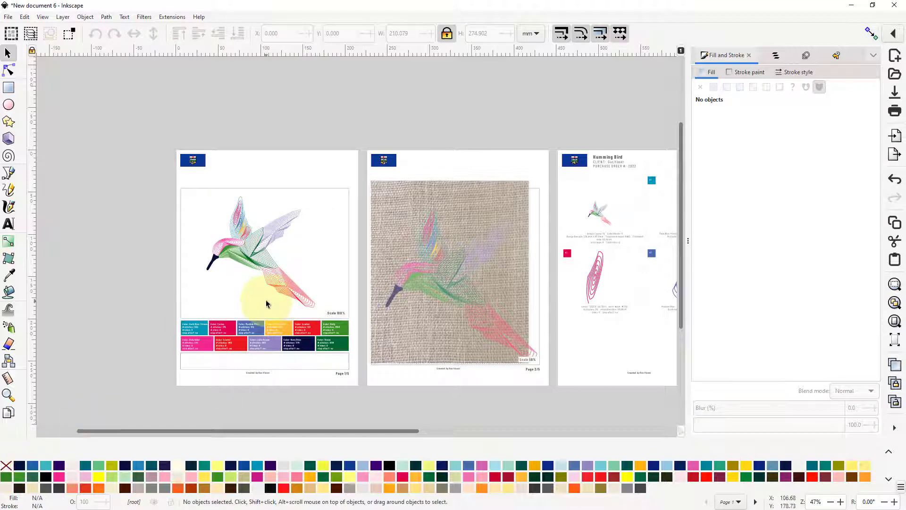
{"action": "left_click", "coordinate": [241, 296]}
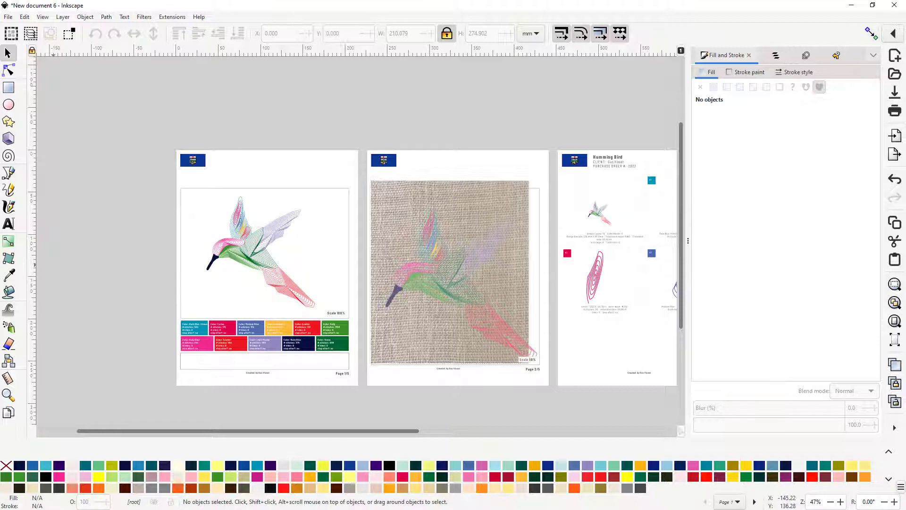
Import the pale fabric JPEG onto page 1 as an embedded image and enlarge it to about 185 × 153 mm.
{"action": "left_click_drag", "start_coordinate": [0, 279], "coordinate": [224, 274]}
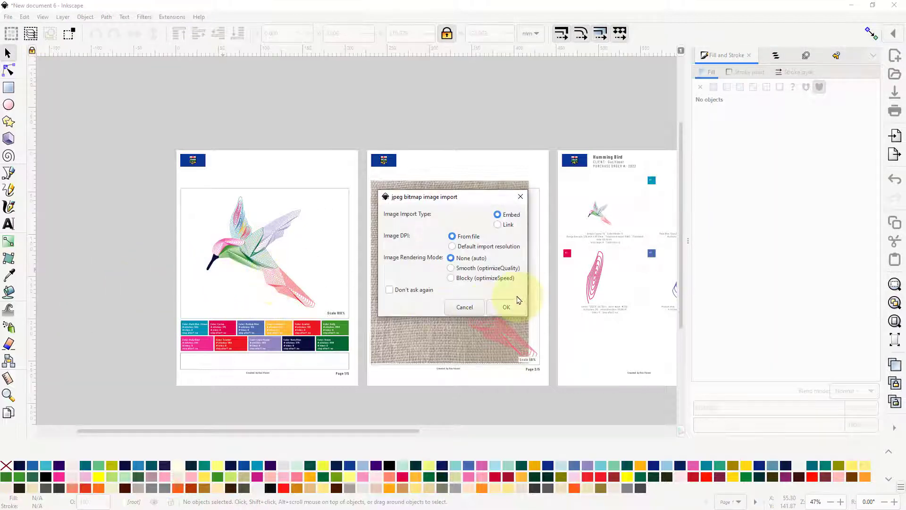
{"action": "left_click", "coordinate": [506, 308]}
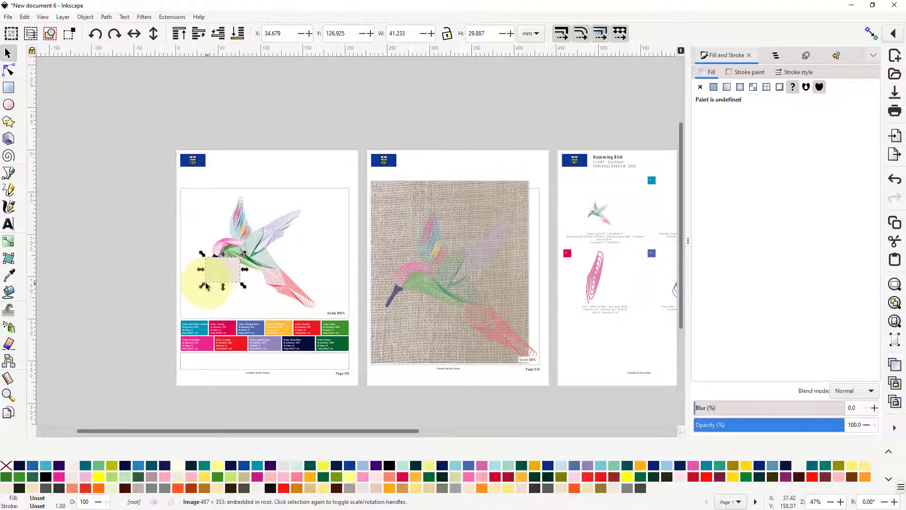
{"action": "left_click_drag", "start_coordinate": [204, 287], "coordinate": [169, 316]}
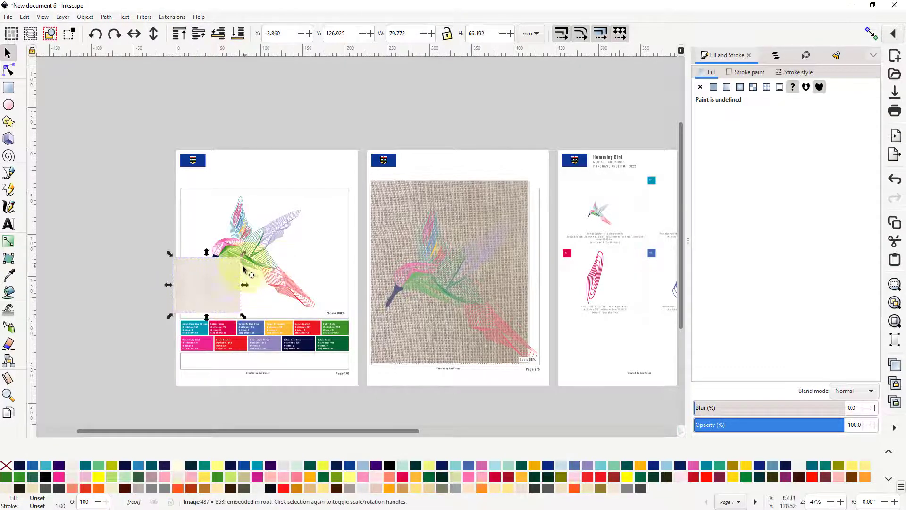
{"action": "left_click_drag", "start_coordinate": [241, 258], "coordinate": [334, 182]}
{"action": "left_click", "coordinate": [212, 302]}
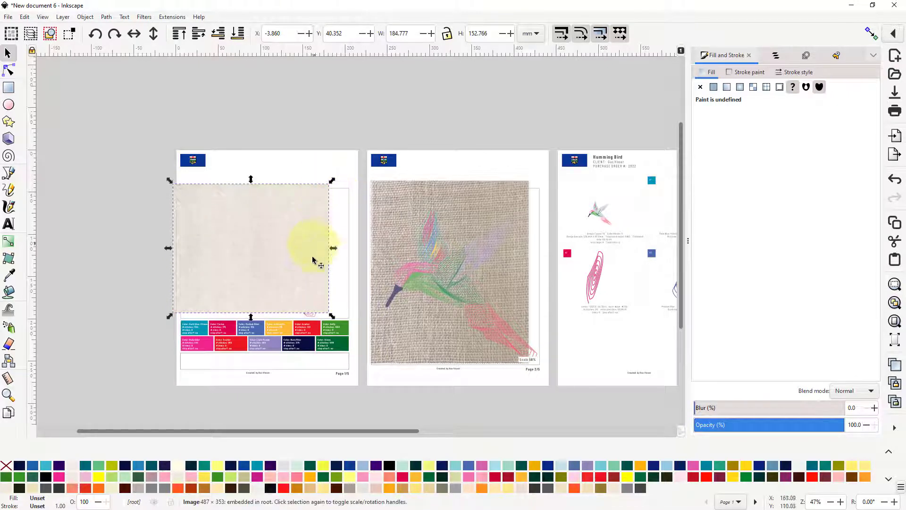
Widen the pale fabric image to about 217 mm and lower it behind the hummingbird, with its Y position at about 52 mm.
{"action": "left_click_drag", "start_coordinate": [333, 248], "coordinate": [358, 254]}
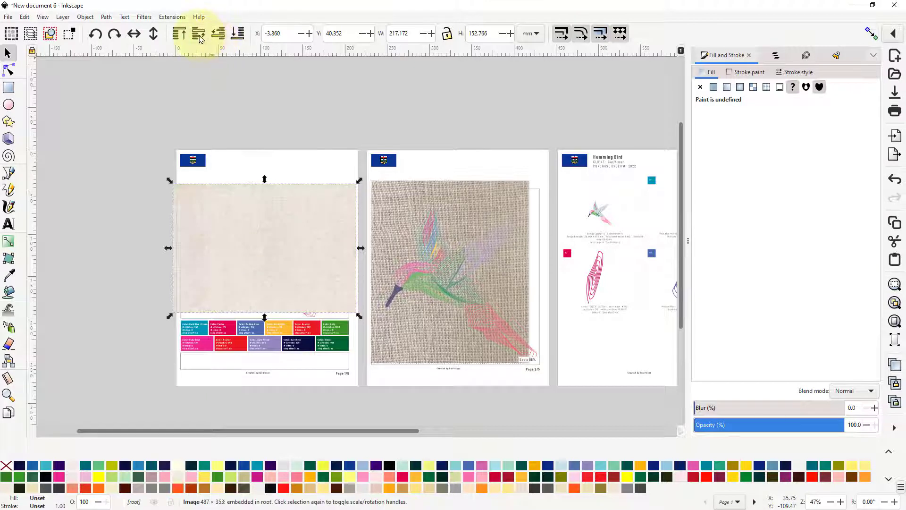
{"action": "left_click", "coordinate": [218, 33]}
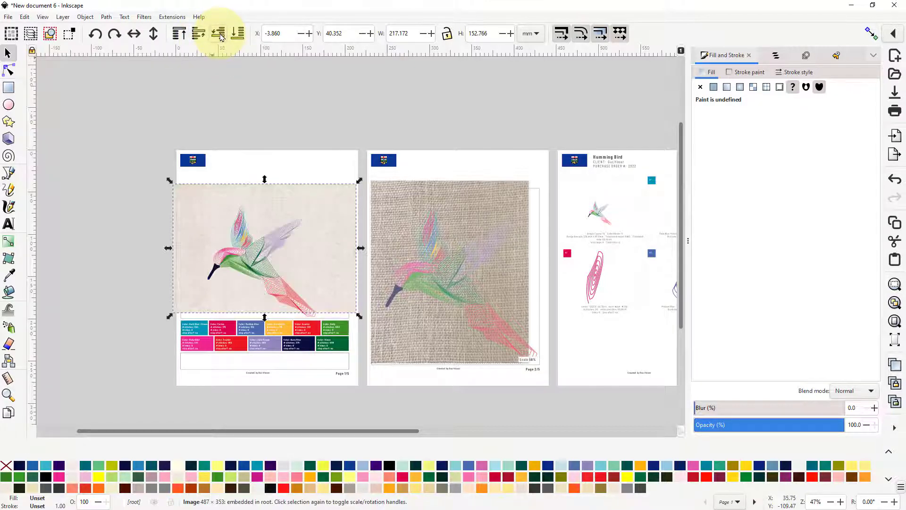
{"action": "left_click_drag", "start_coordinate": [326, 262], "coordinate": [326, 273]}
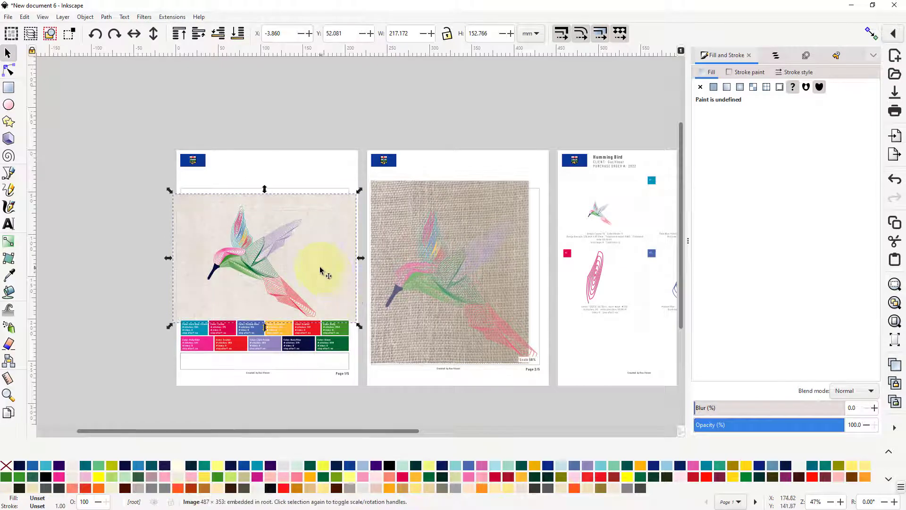
Draw a rectangle about 184 × 144 mm over the page 1 fabric, fill it with Cadet Blue C121 (c5e0e6), and inspect the tint.
{"action": "left_click", "coordinate": [9, 88]}
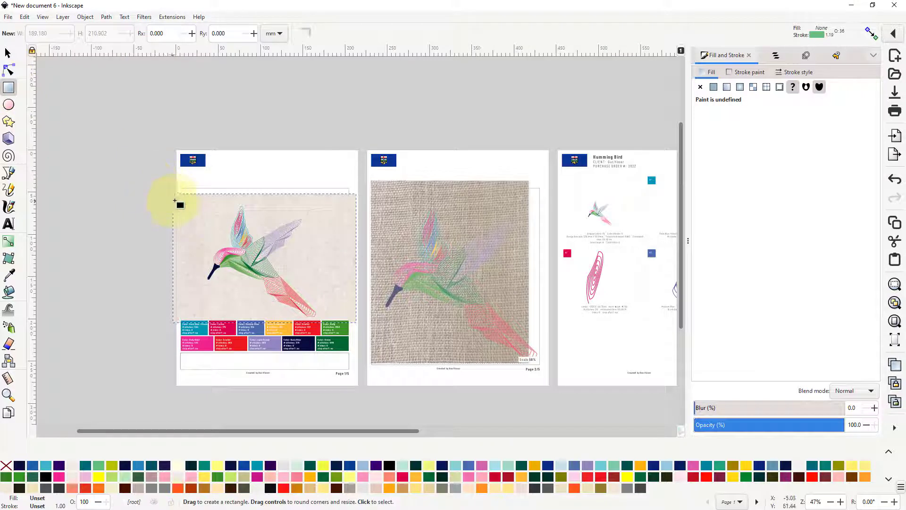
{"action": "left_click_drag", "start_coordinate": [178, 198], "coordinate": [333, 319]}
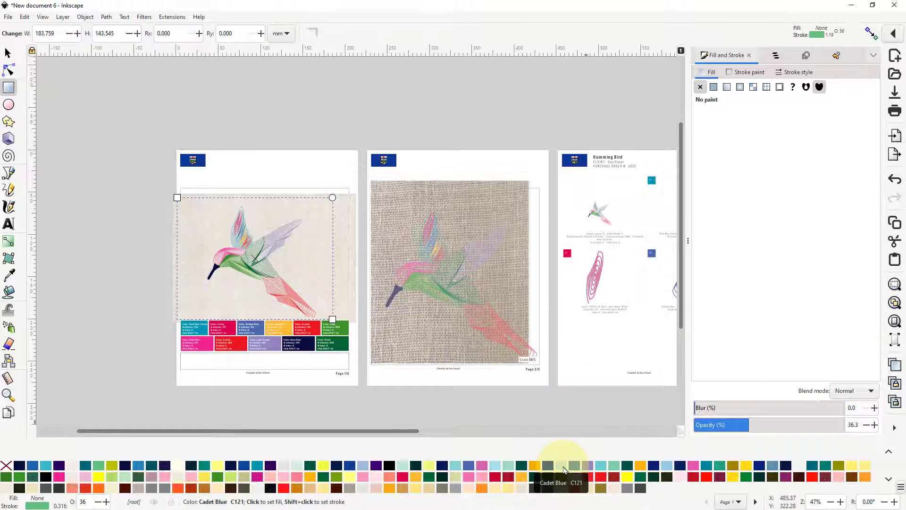
{"action": "left_click", "coordinate": [563, 468]}
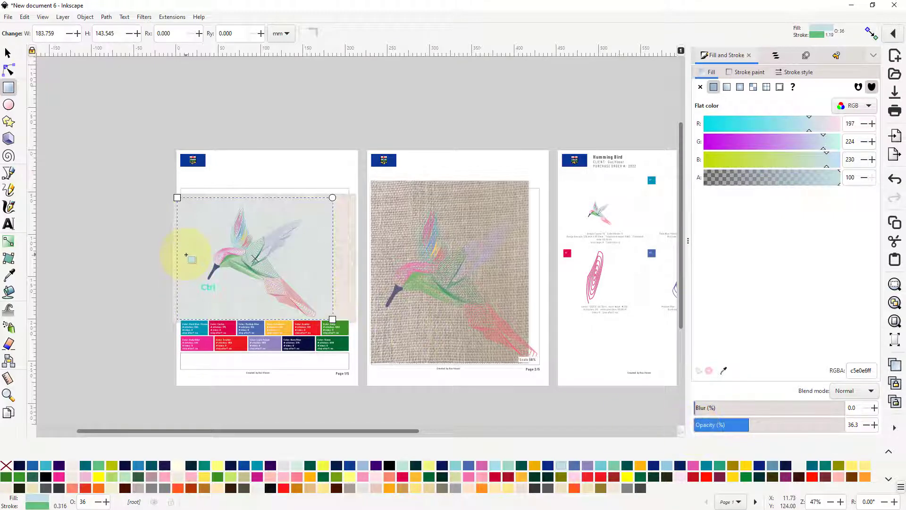
{"action": "scroll", "coordinate": [186, 255], "scroll_direction": "up", "scroll_amount": 6, "text": "ctrl"}
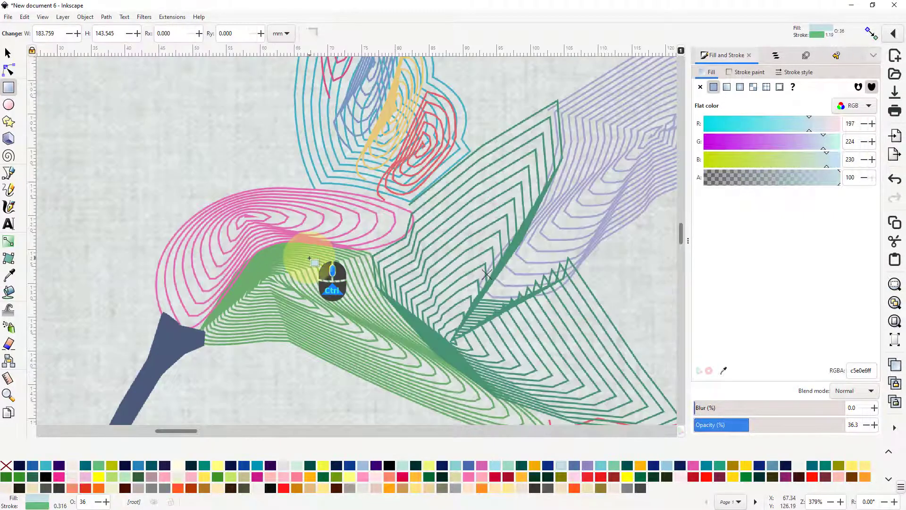
{"action": "scroll", "coordinate": [309, 259], "scroll_direction": "down", "scroll_amount": 3, "text": "ctrl"}
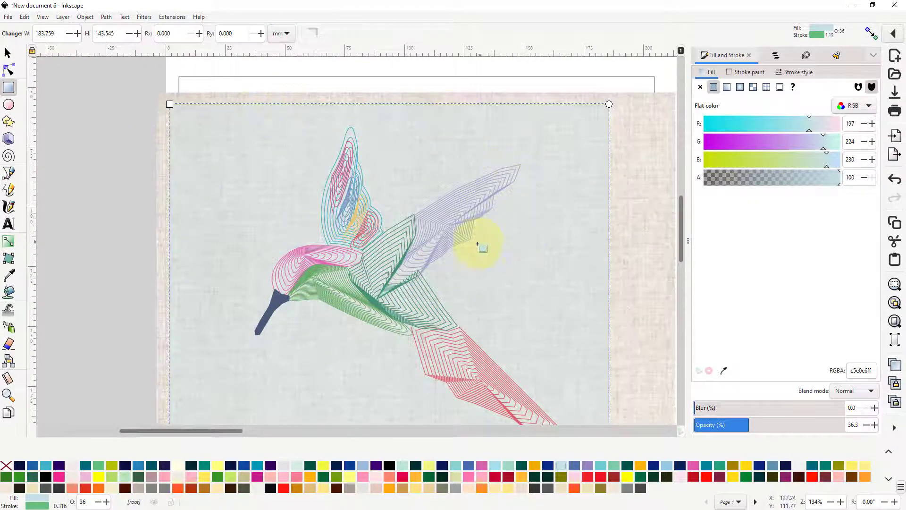
{"action": "scroll", "coordinate": [465, 252], "scroll_direction": "down", "scroll_amount": 3, "text": "ctrl"}
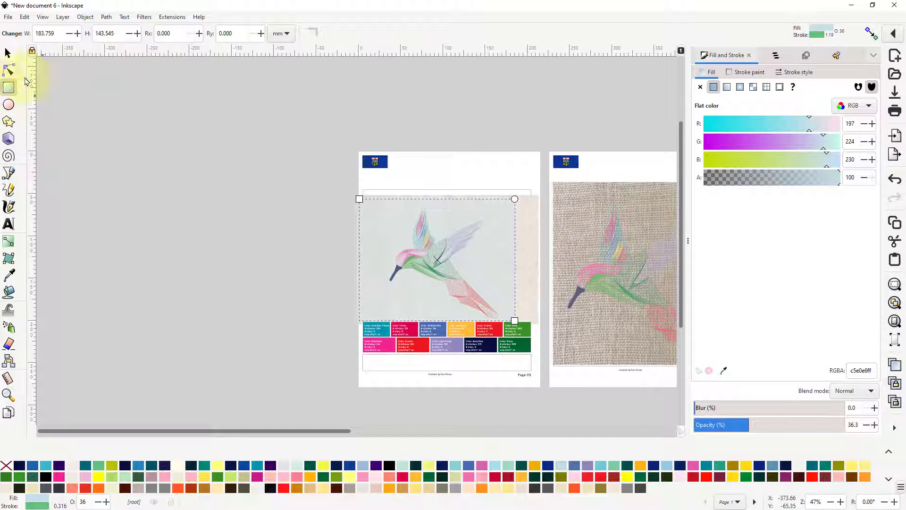
Widen the pale blue overlay rectangle on page 1 to about 204 mm.
{"action": "left_click", "coordinate": [8, 55]}
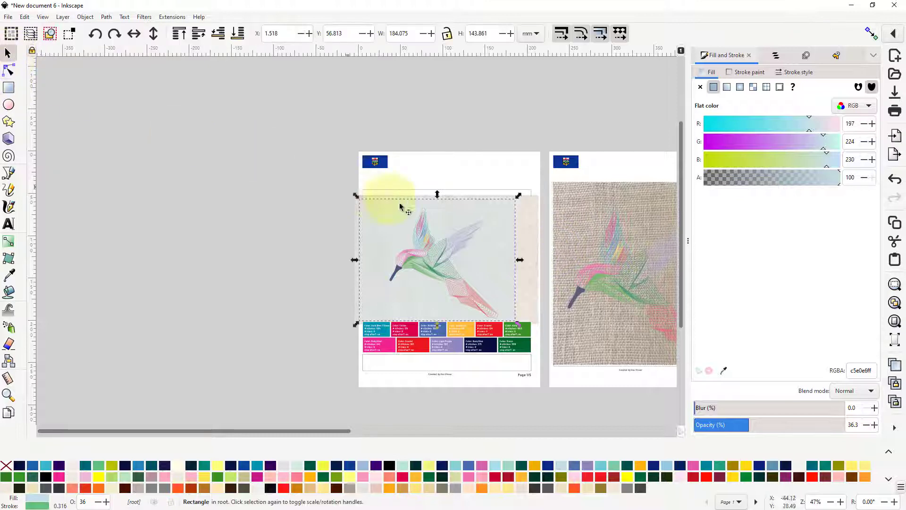
{"action": "left_click_drag", "start_coordinate": [519, 261], "coordinate": [537, 260]}
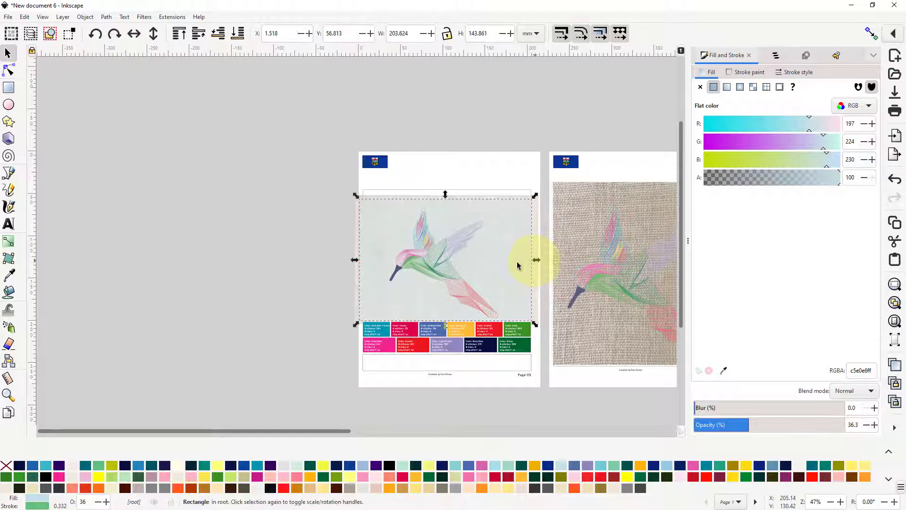
Reduce the pale fabric image under the overlay to about 198 × 148 mm, pulling in its right, top and left edges.
{"action": "left_click", "coordinate": [537, 285], "text": "alt"}
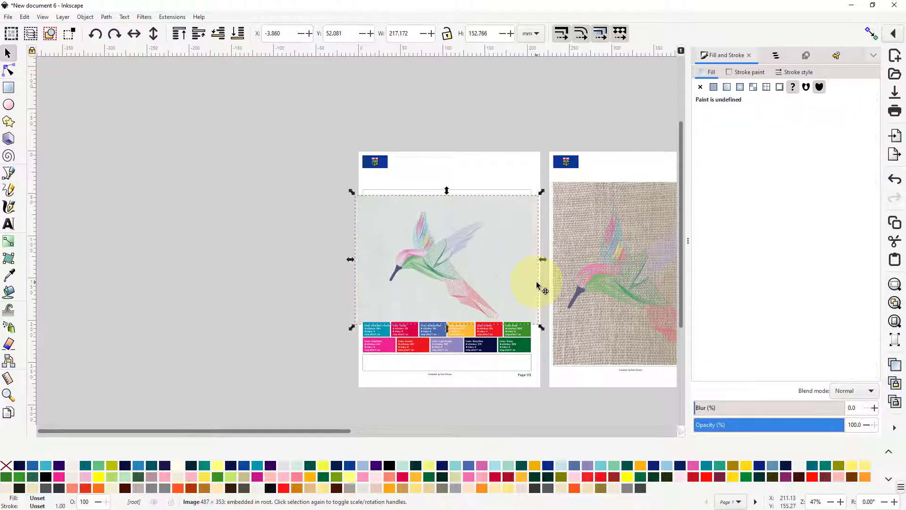
{"action": "left_click_drag", "start_coordinate": [542, 259], "coordinate": [531, 257]}
{"action": "left_click_drag", "start_coordinate": [440, 194], "coordinate": [441, 197]}
{"action": "scroll", "coordinate": [431, 218], "scroll_direction": "up", "scroll_amount": 3}
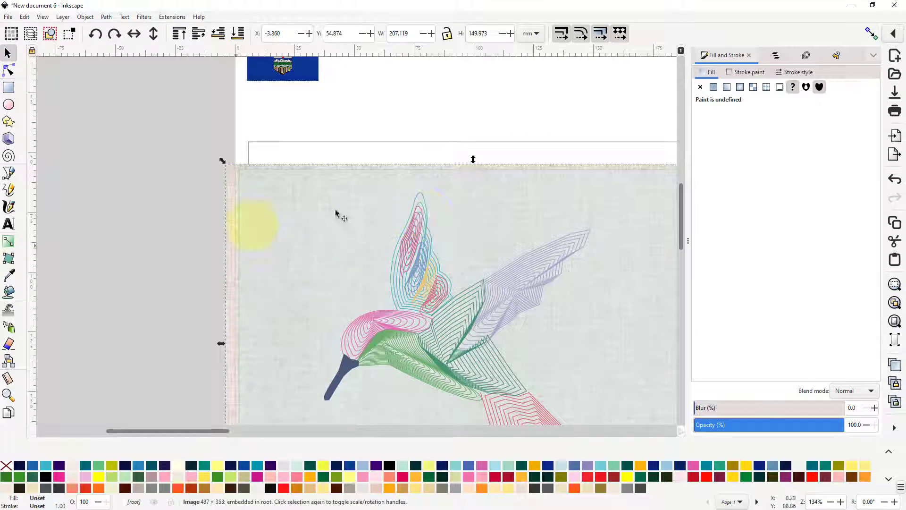
{"action": "left_click_drag", "start_coordinate": [473, 161], "coordinate": [472, 166]}
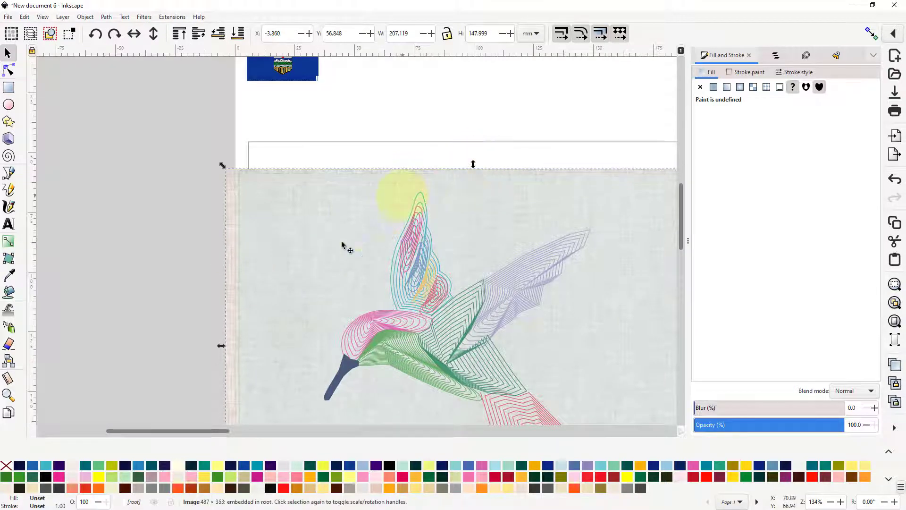
{"action": "left_click_drag", "start_coordinate": [221, 348], "coordinate": [242, 347]}
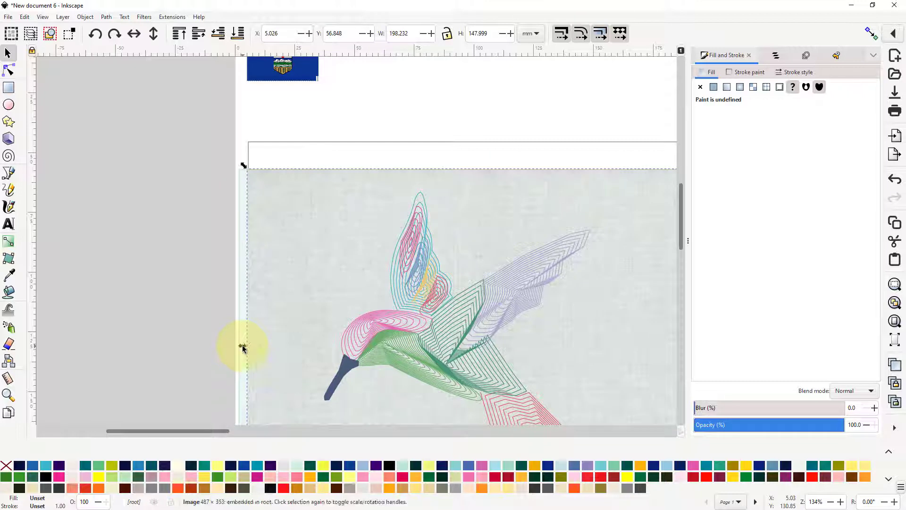
Narrow the pale blue overlay rectangle on page 1 to about 199 mm by pulling in its left edge, and deselect it.
{"action": "left_click", "coordinate": [243, 373]}
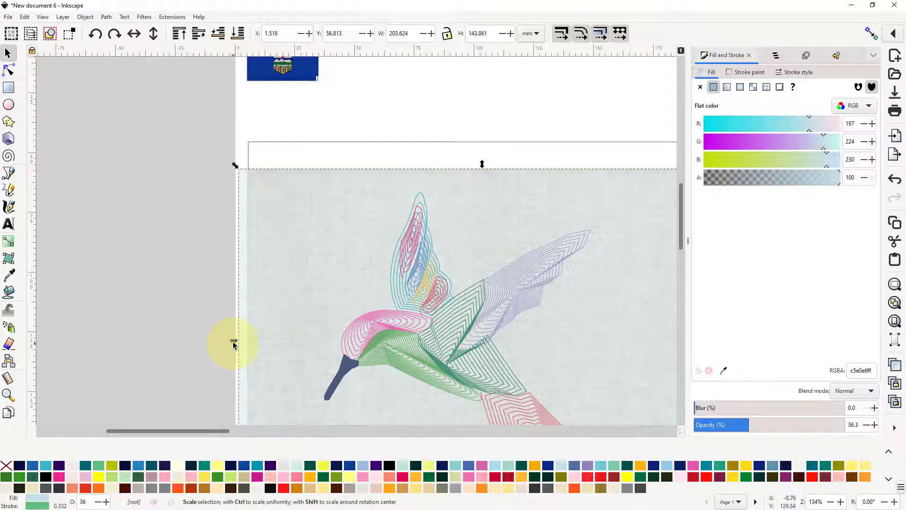
{"action": "left_click_drag", "start_coordinate": [234, 343], "coordinate": [244, 342]}
{"action": "scroll", "coordinate": [501, 349], "scroll_direction": "down", "scroll_amount": 2}
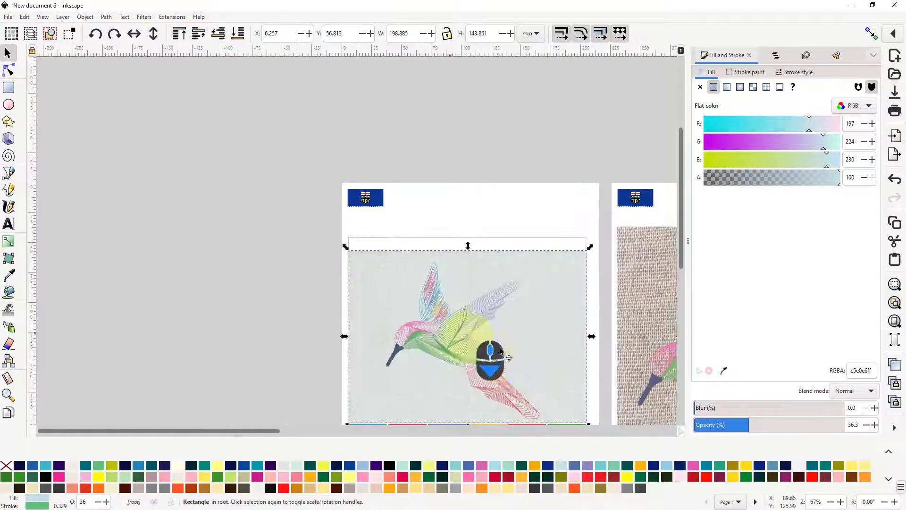
{"action": "left_click_drag", "start_coordinate": [515, 330], "coordinate": [361, 223]}
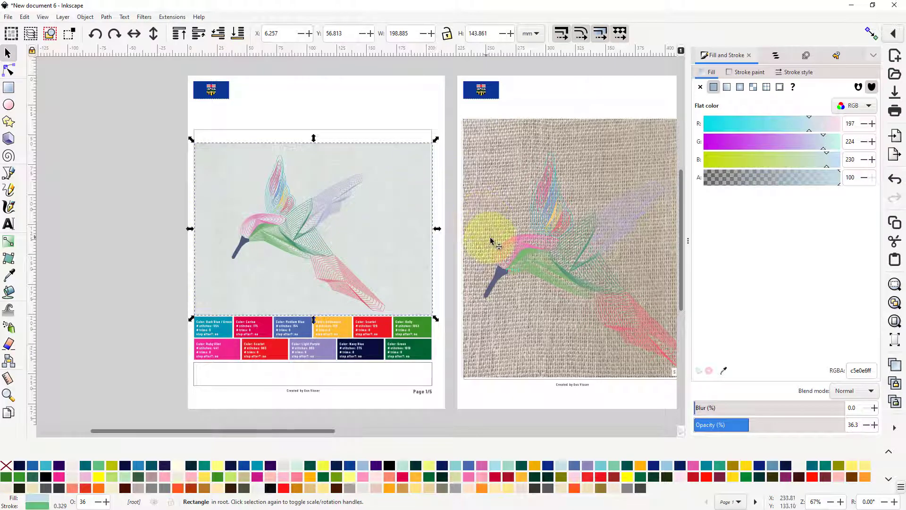
{"action": "scroll", "coordinate": [469, 261], "scroll_direction": "down", "scroll_amount": 3}
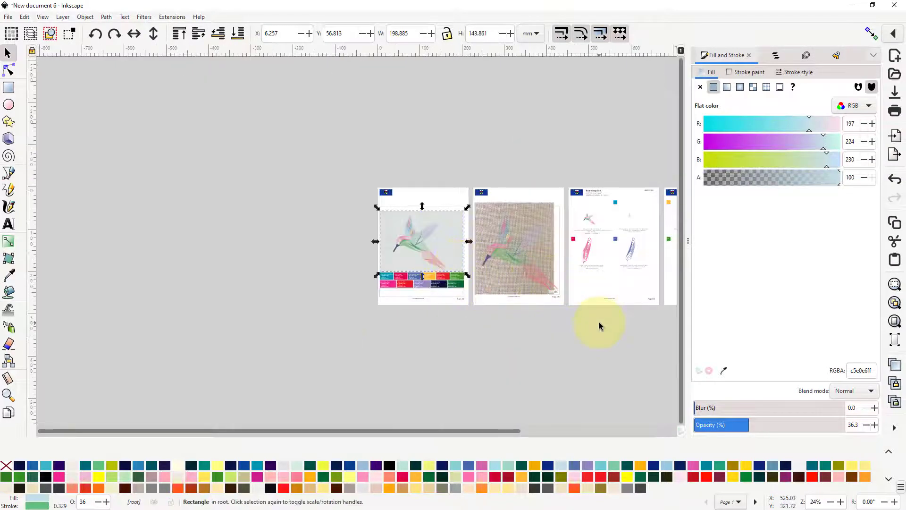
{"action": "left_click_drag", "start_coordinate": [627, 340], "coordinate": [400, 301]}
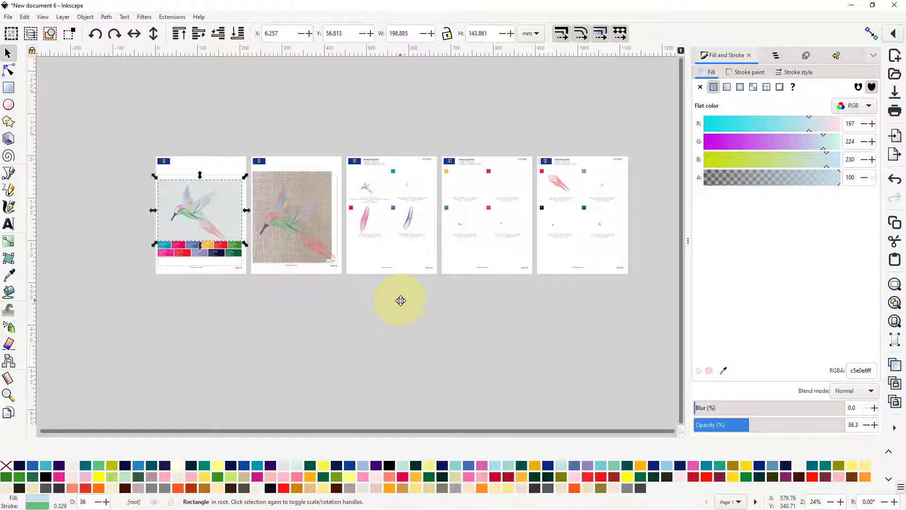
{"action": "left_click", "coordinate": [162, 139]}
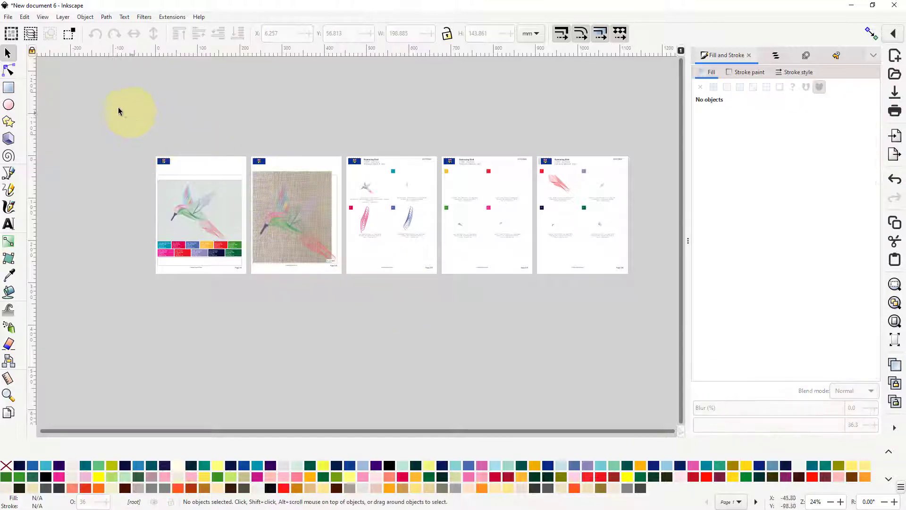
Save the document as drawing-4.pdf in Portable Document Format in the Pictures folder, using PDF 1.5, embedded fonts and the document's page size.
{"action": "left_click", "coordinate": [9, 18]}
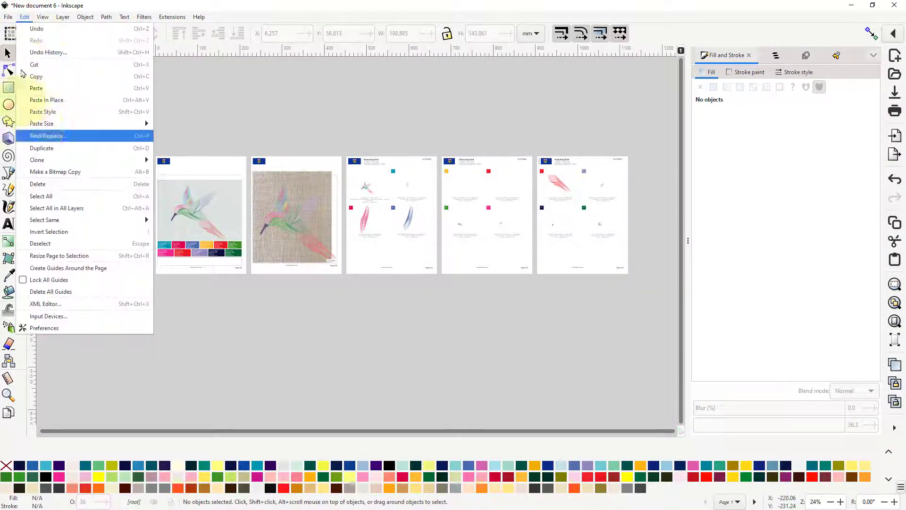
{"action": "left_click", "coordinate": [10, 18]}
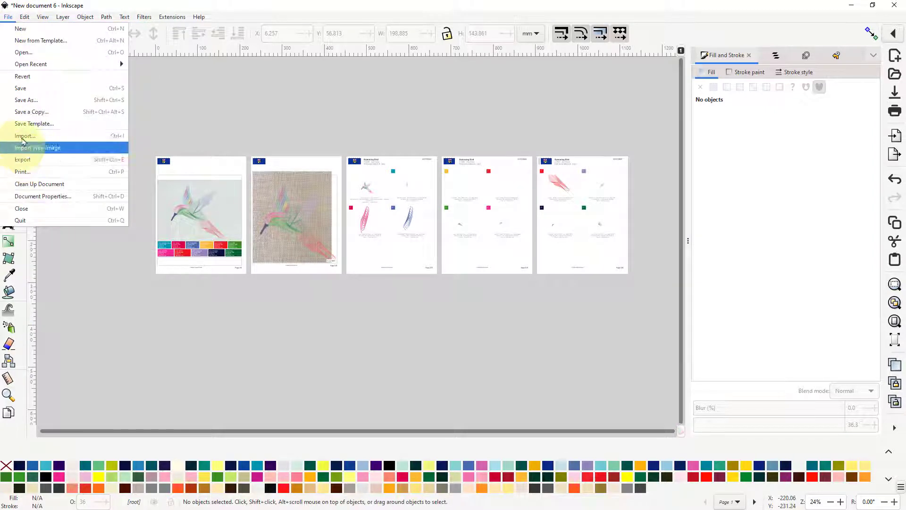
{"action": "left_click", "coordinate": [37, 100]}
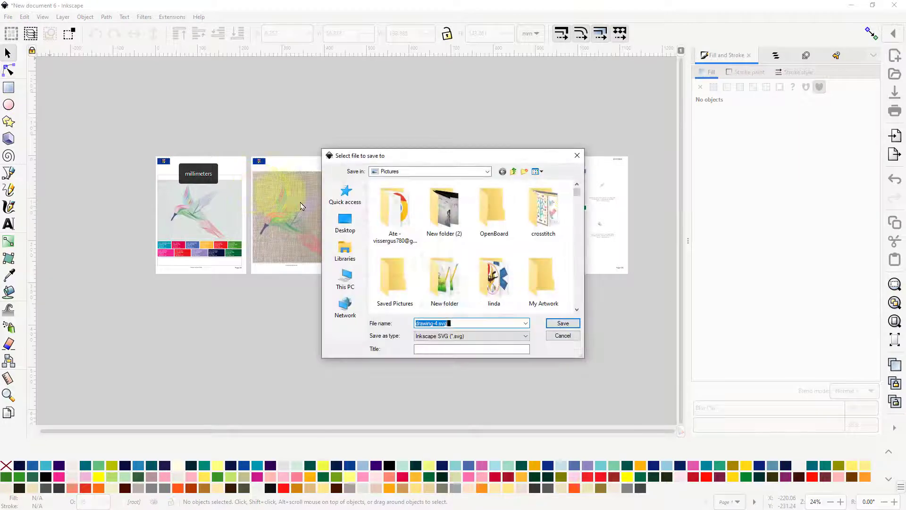
{"action": "left_click", "coordinate": [525, 336]}
{"action": "scroll", "coordinate": [490, 285], "scroll_direction": "down", "scroll_amount": 4}
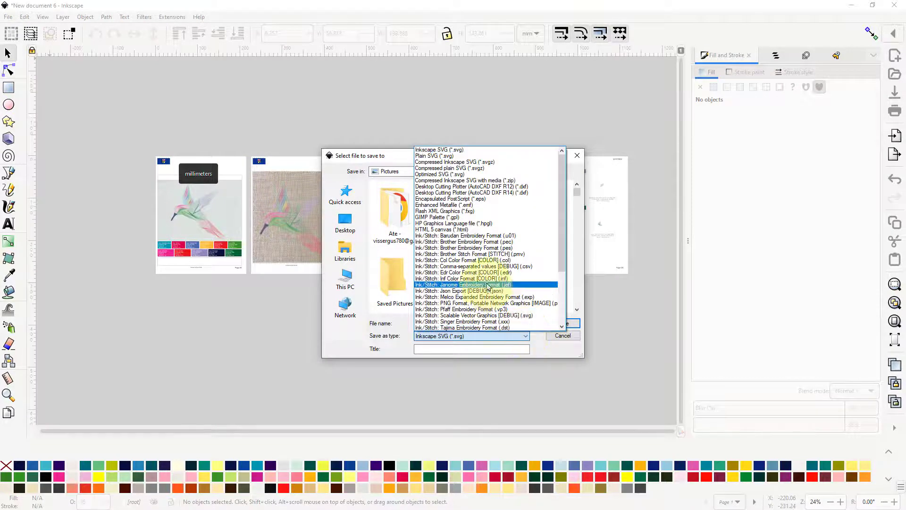
{"action": "scroll", "coordinate": [491, 285], "scroll_direction": "down", "scroll_amount": 3}
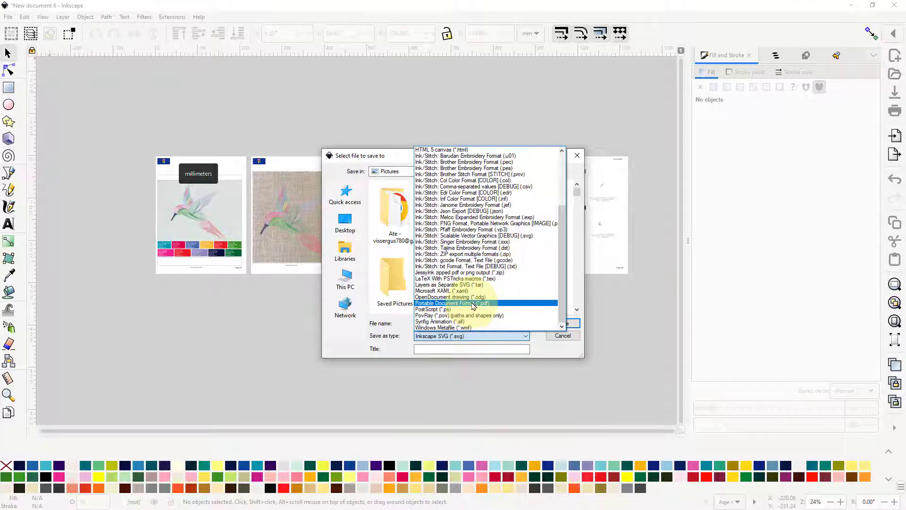
{"action": "left_click", "coordinate": [473, 303]}
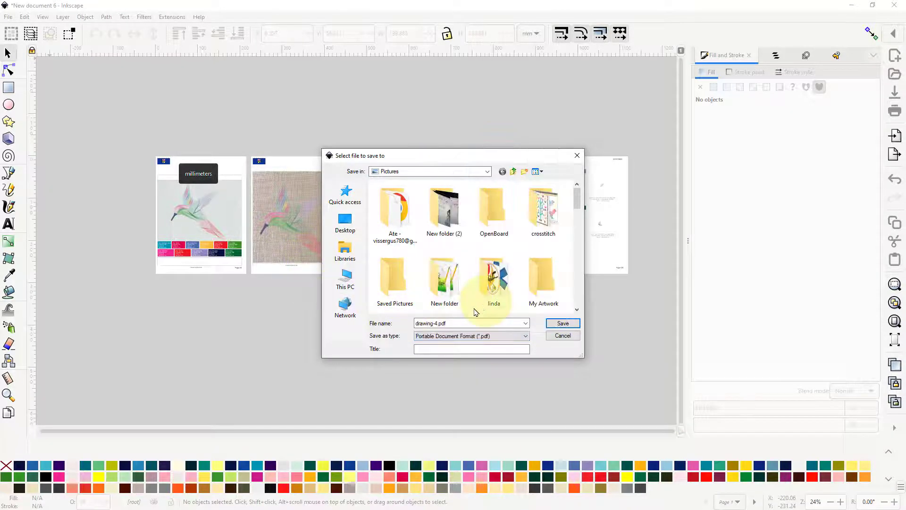
{"action": "left_click", "coordinate": [564, 325]}
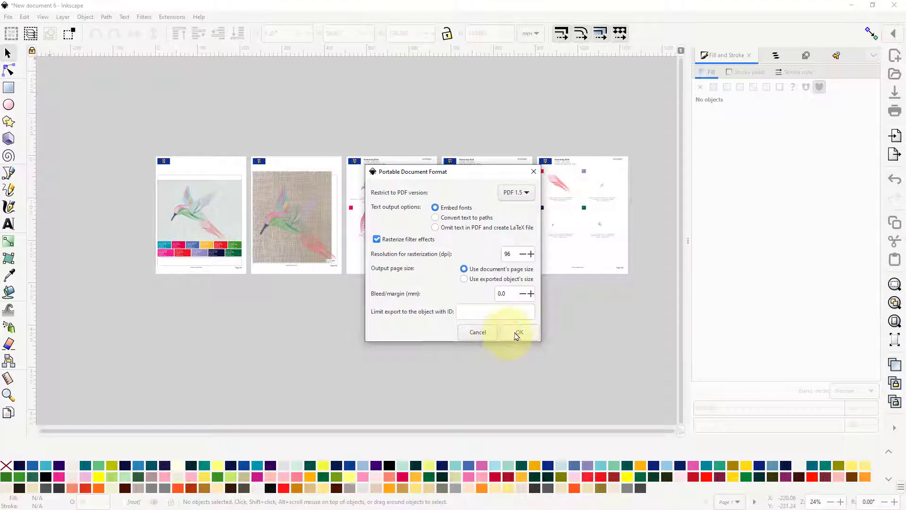
{"action": "left_click", "coordinate": [518, 333]}
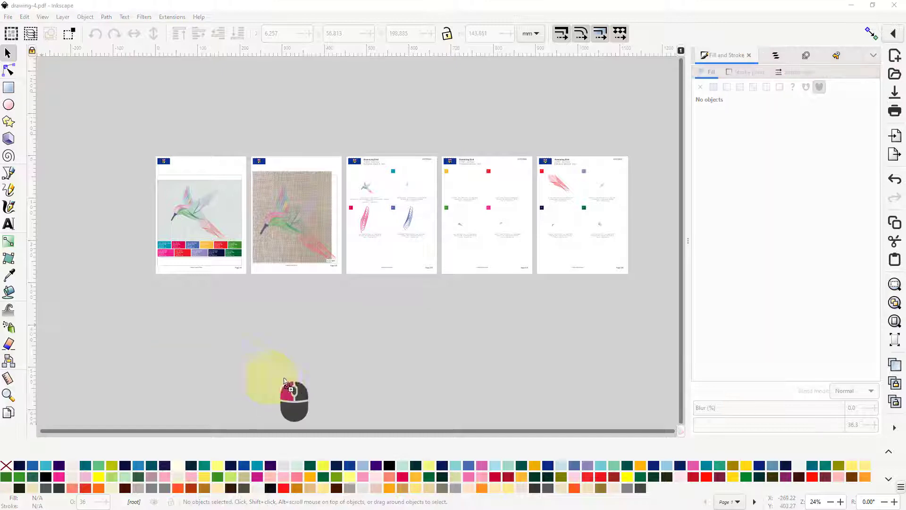
Import all pages of the saved PDF into the open document with Internal import and embedded images, and look over the added pages.
{"action": "left_click_drag", "start_coordinate": [271, 378], "coordinate": [378, 370]}
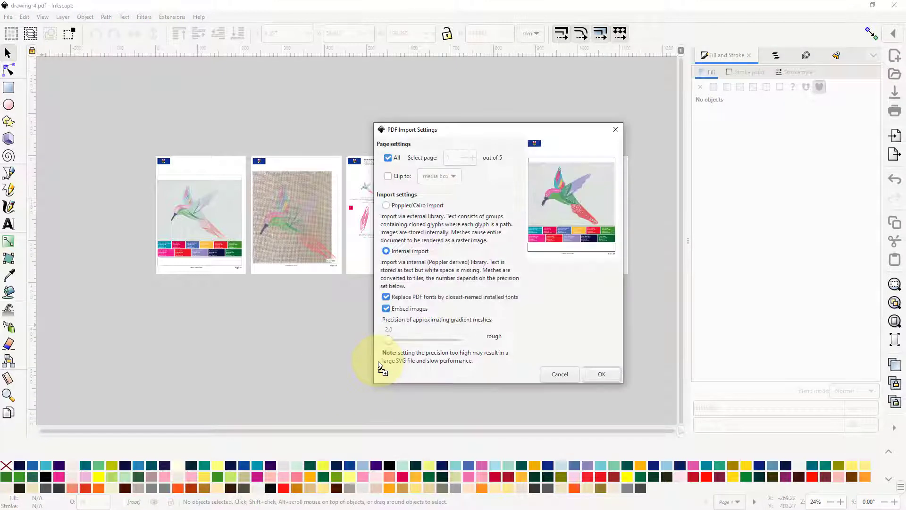
{"action": "left_click", "coordinate": [603, 375]}
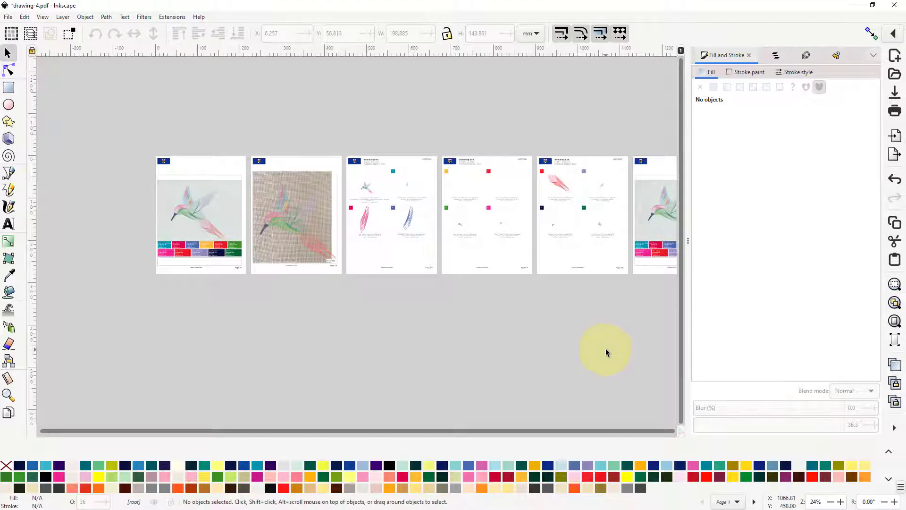
{"action": "left_click_drag", "start_coordinate": [606, 352], "coordinate": [278, 346]}
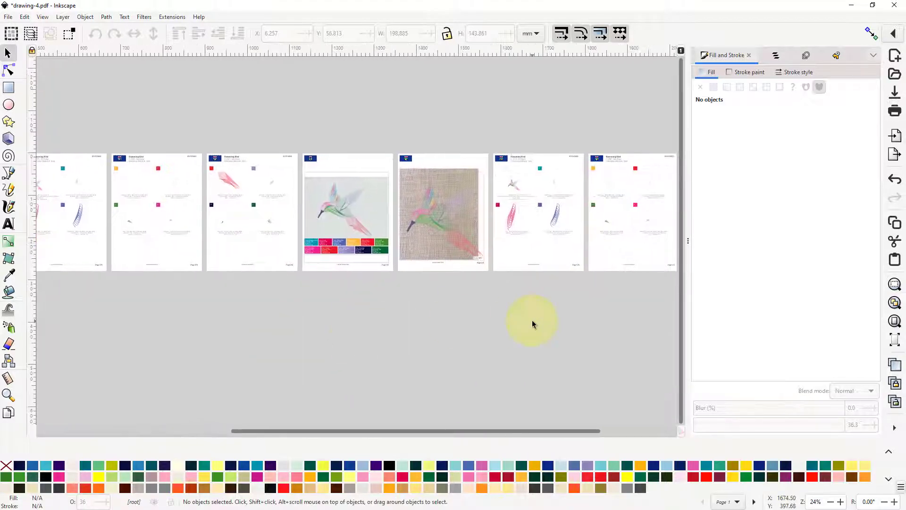
{"action": "left_click_drag", "start_coordinate": [533, 324], "coordinate": [332, 313]}
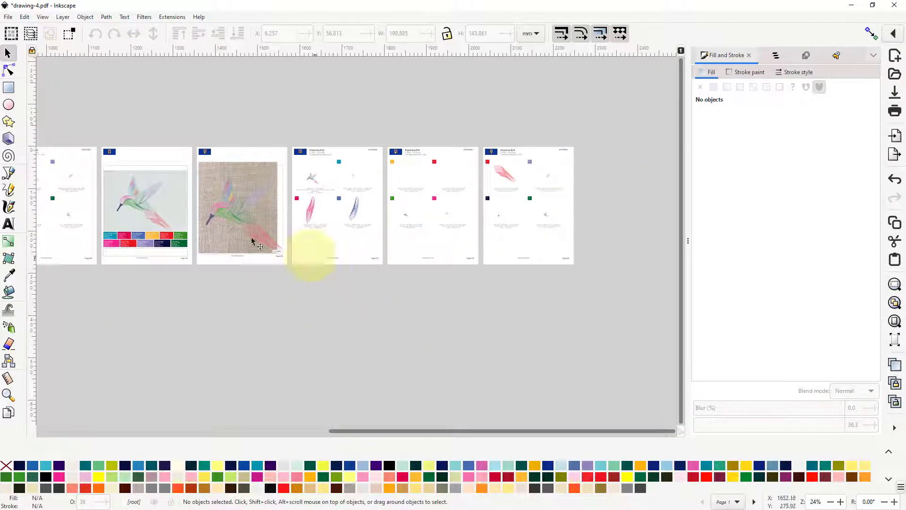